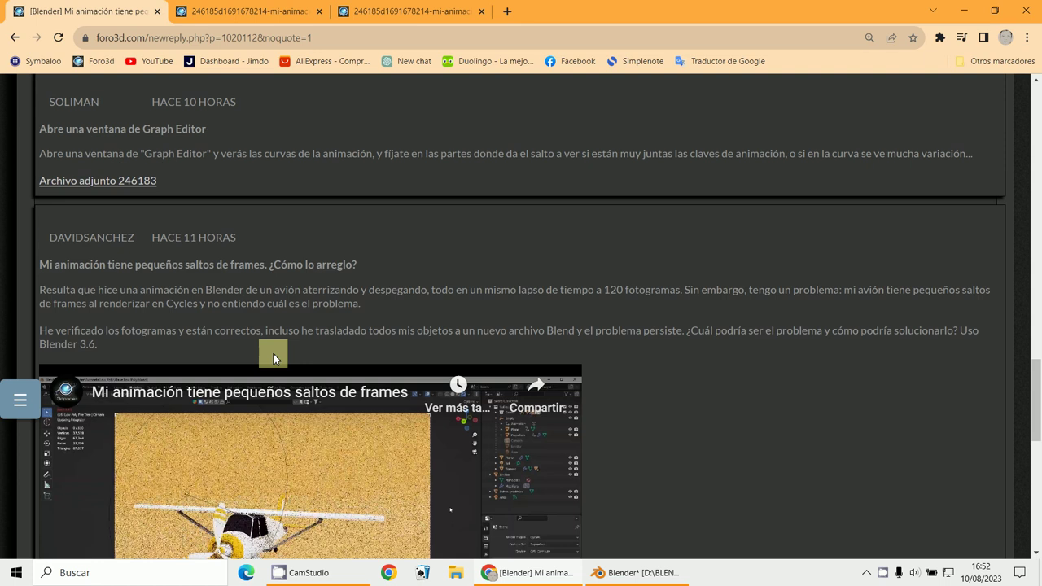
- Review the forum thread about small frame jumps in the airplane animation and the draft reply
{"action": "scroll", "coordinate": [273, 352], "scroll_direction": "up", "scroll_amount": 2}
{"action": "scroll", "coordinate": [272, 351], "scroll_direction": "down", "scroll_amount": 7}
{"action": "scroll", "coordinate": [272, 351], "scroll_direction": "down", "scroll_amount": 4}
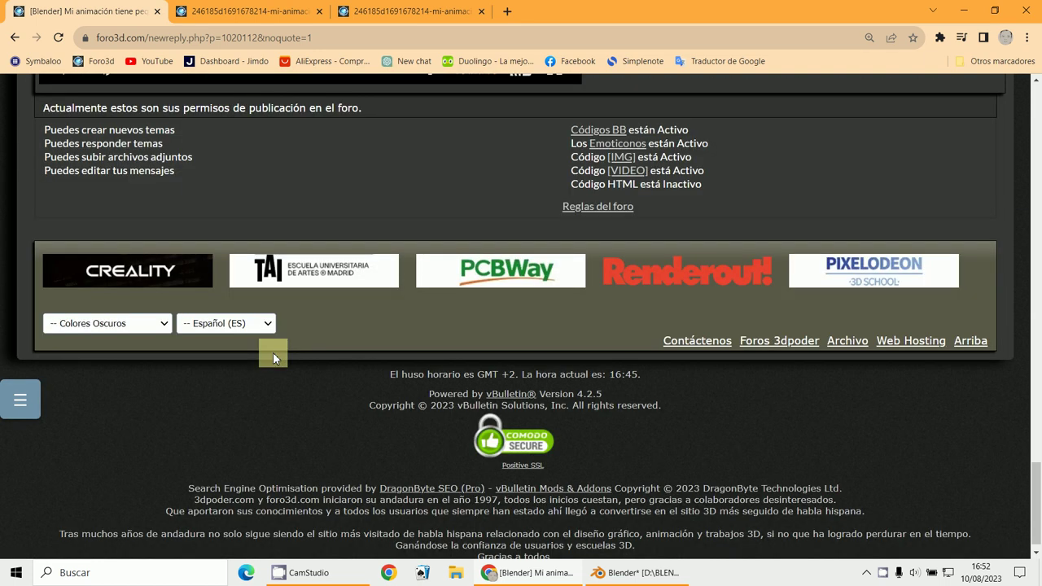
{"action": "scroll", "coordinate": [273, 352], "scroll_direction": "up", "scroll_amount": 9}
{"action": "scroll", "coordinate": [273, 351], "scroll_direction": "up", "scroll_amount": 20}
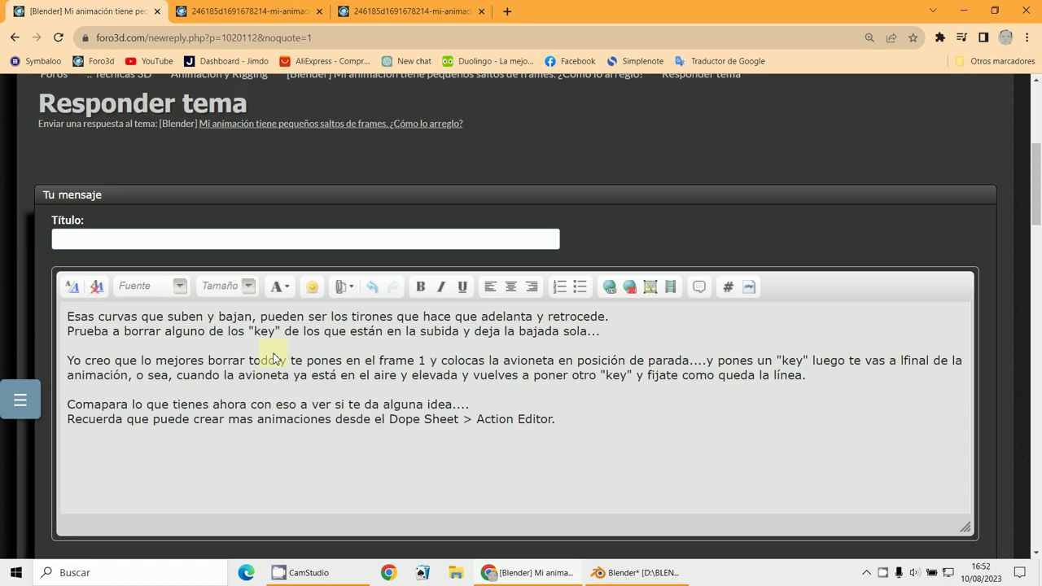
{"action": "scroll", "coordinate": [272, 351], "scroll_direction": "down", "scroll_amount": 4}
- Examine the attached screenshot of the airplane's animation curves, closing both attachment tabs
{"action": "left_click", "coordinate": [263, 8]}
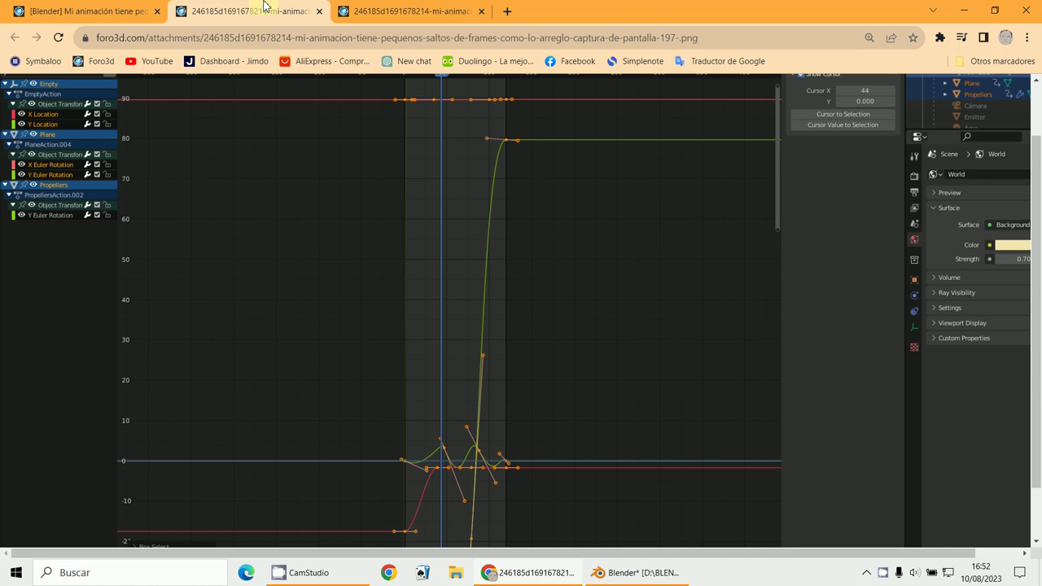
{"action": "scroll", "coordinate": [470, 334], "scroll_direction": "down", "scroll_amount": 2}
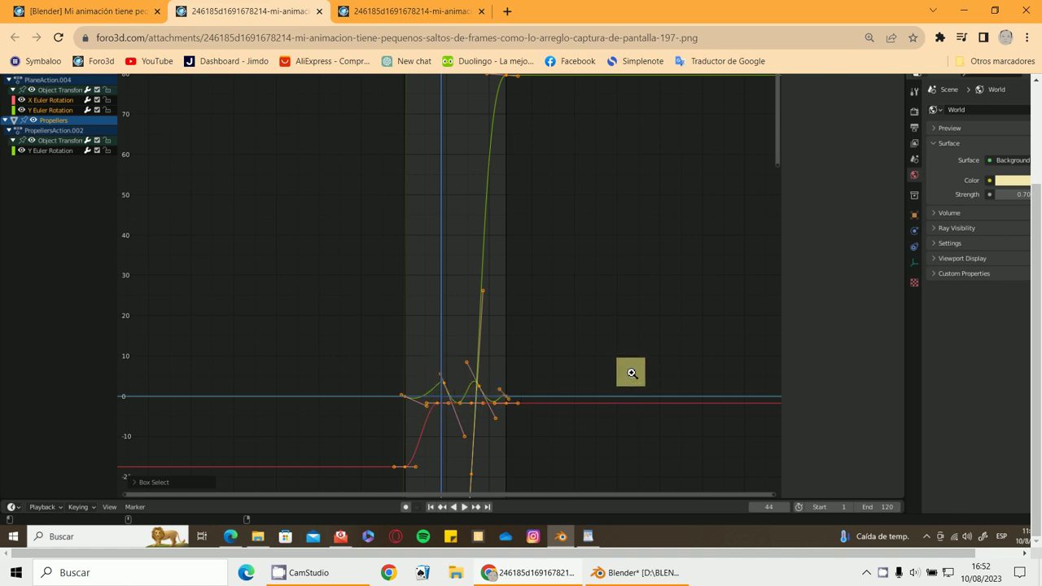
{"action": "left_click", "coordinate": [458, 18]}
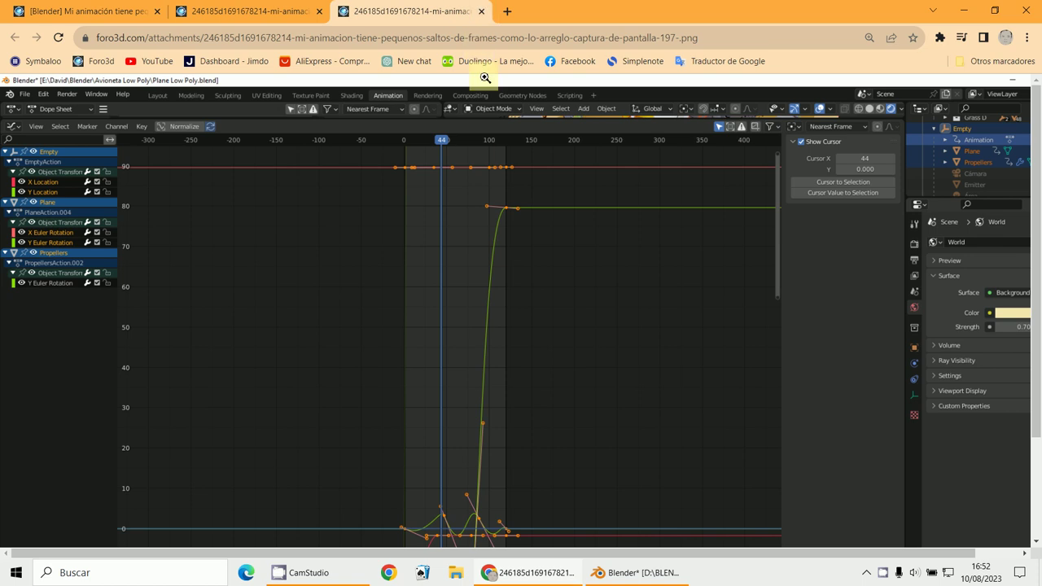
{"action": "left_click", "coordinate": [483, 15]}
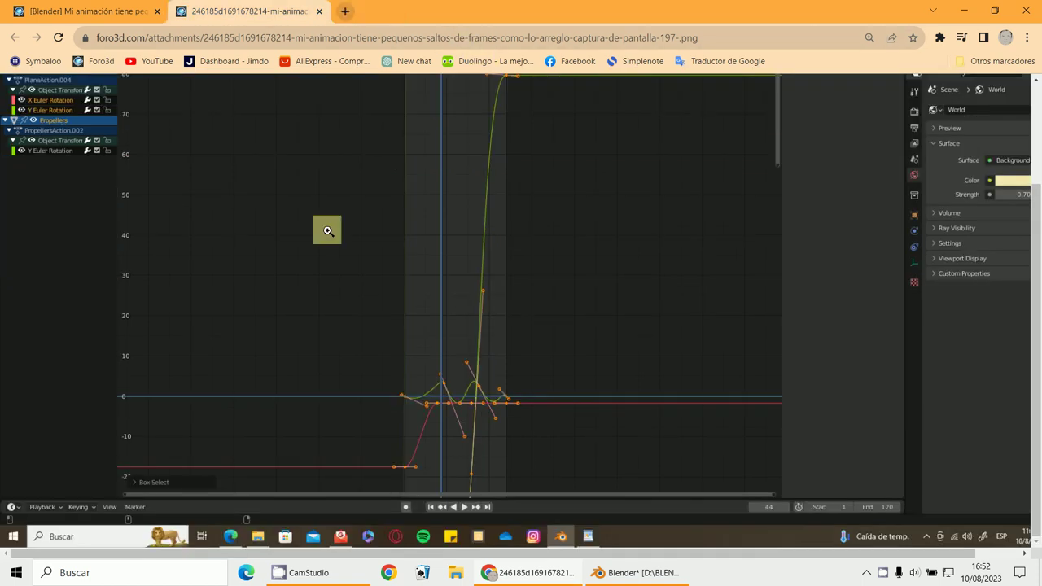
{"action": "scroll", "coordinate": [603, 268], "scroll_direction": "up", "scroll_amount": 2}
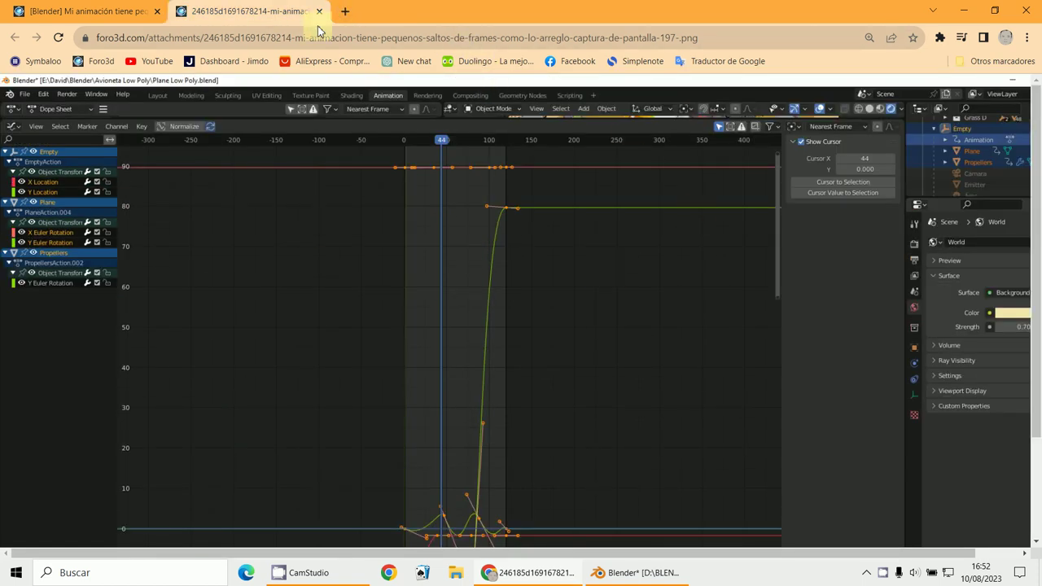
{"action": "left_click", "coordinate": [319, 12]}
- Switch to Blender and change the Action Editor area to the Graph Editor
{"action": "left_click", "coordinate": [632, 574]}
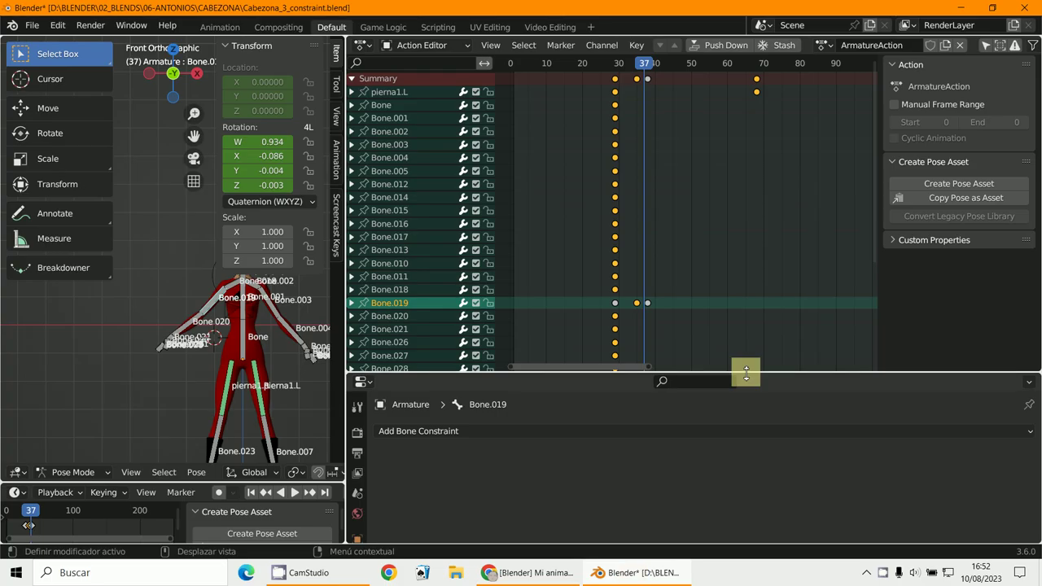
{"action": "left_click", "coordinate": [415, 45]}
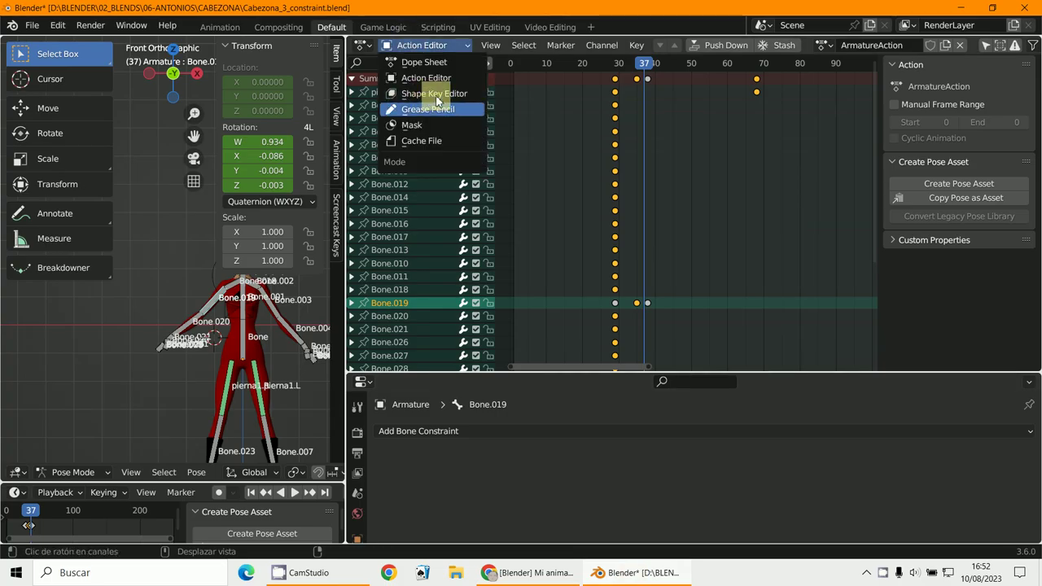
{"action": "left_click", "coordinate": [366, 51]}
{"action": "left_click", "coordinate": [565, 120]}
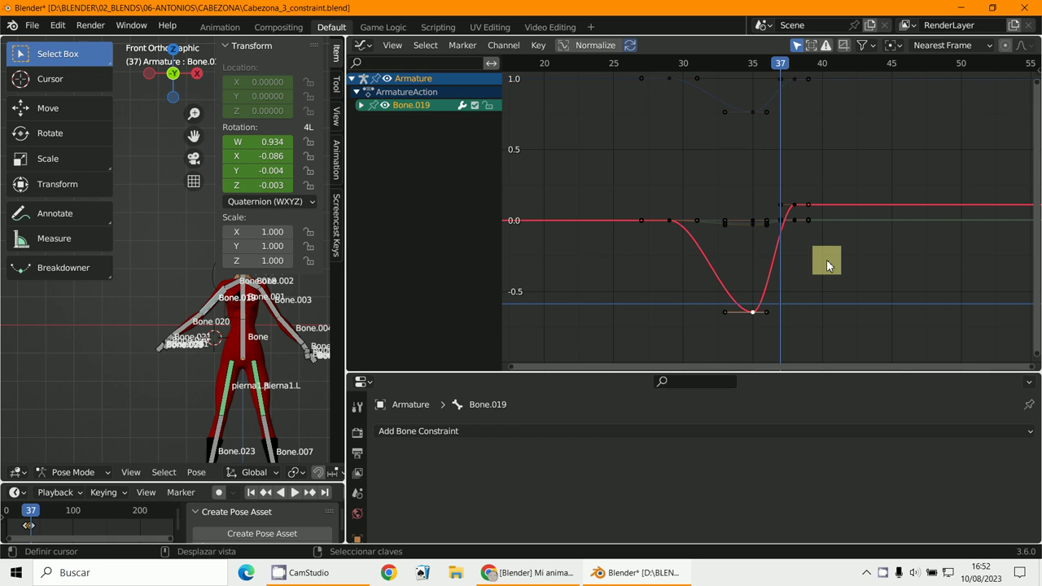
- Try to move the red curve's keyframe at frame 38 in Bone.019's animation
{"action": "key", "text": "a"}
{"action": "key", "text": "Home"}
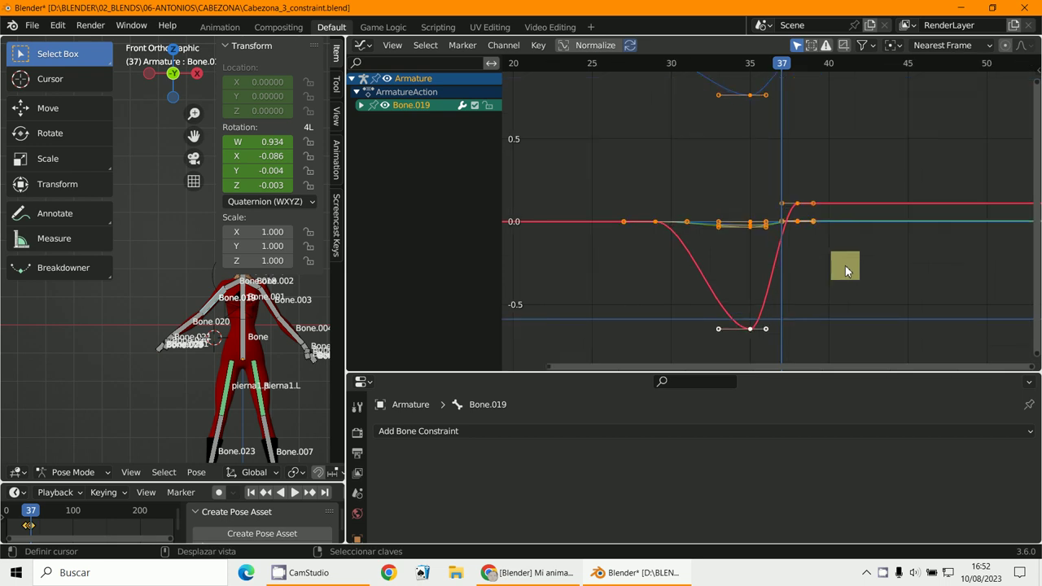
{"action": "middle_click_drag", "start_coordinate": [853, 264], "coordinate": [839, 237], "text": "ctrl"}
{"action": "scroll", "coordinate": [837, 236], "scroll_direction": "up", "scroll_amount": 3}
{"action": "key", "text": "alt+a"}
{"action": "left_click", "coordinate": [804, 210]}
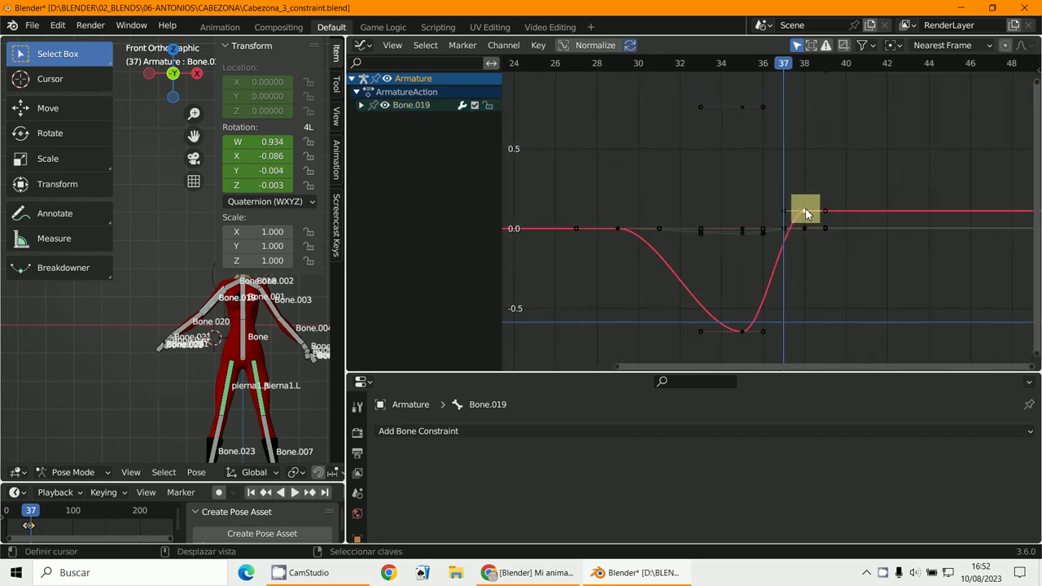
{"action": "left_click_drag", "start_coordinate": [814, 222], "coordinate": [827, 265]}
{"action": "right_click", "coordinate": [827, 264]}
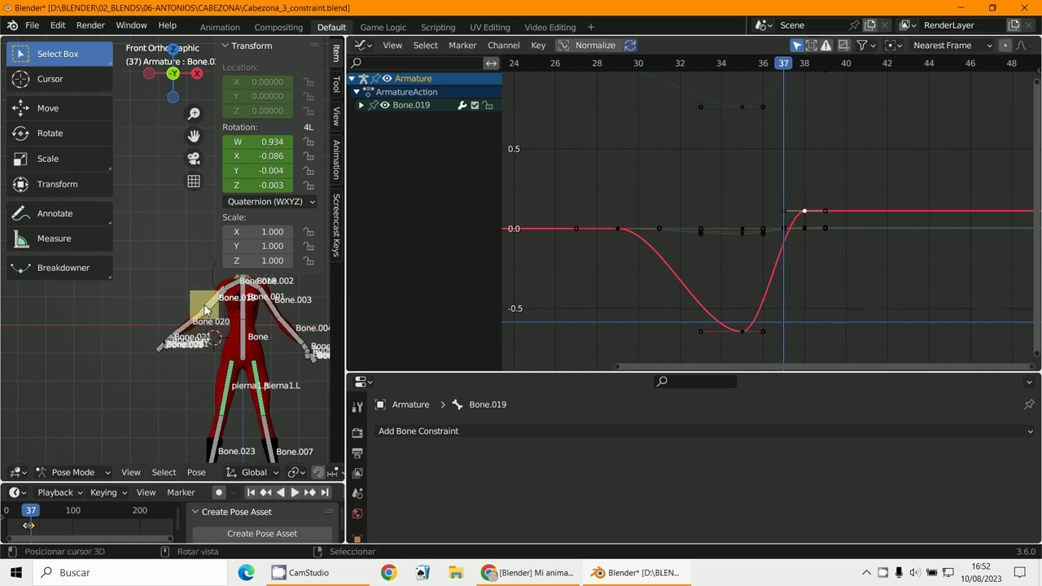
- Apply Smooth (Gaussian) to all the keyframes on Bone.019's curves
{"action": "scroll", "coordinate": [747, 305], "scroll_direction": "down", "scroll_amount": 1}
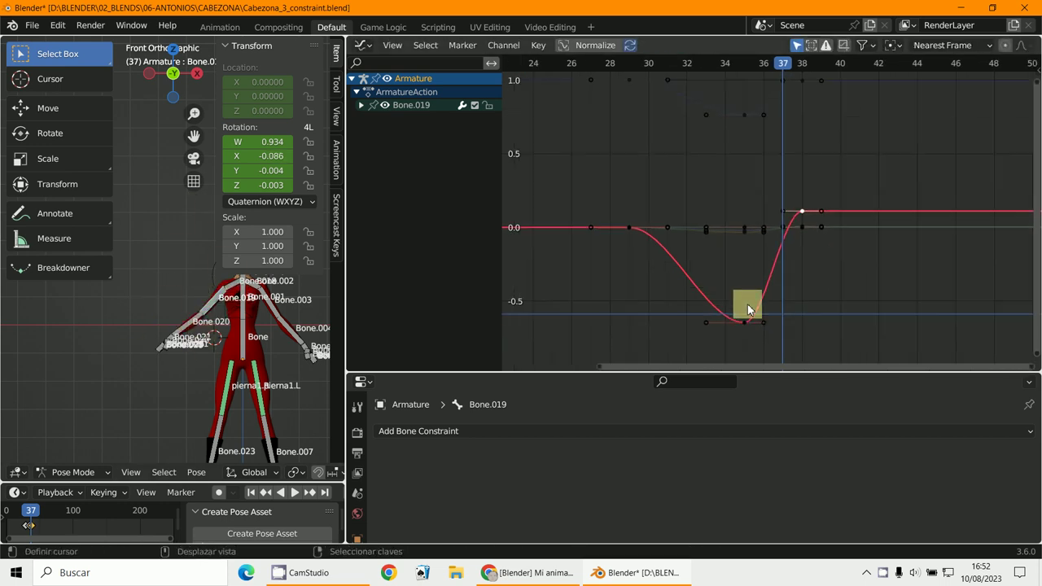
{"action": "scroll", "coordinate": [748, 306], "scroll_direction": "down", "scroll_amount": 2}
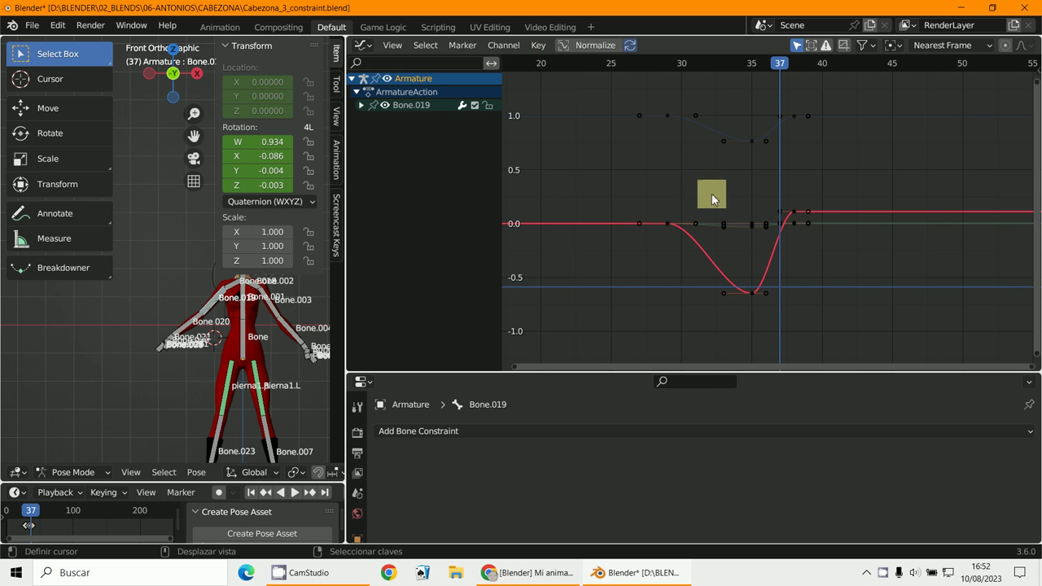
{"action": "key", "text": "a"}
{"action": "left_click", "coordinate": [537, 44]}
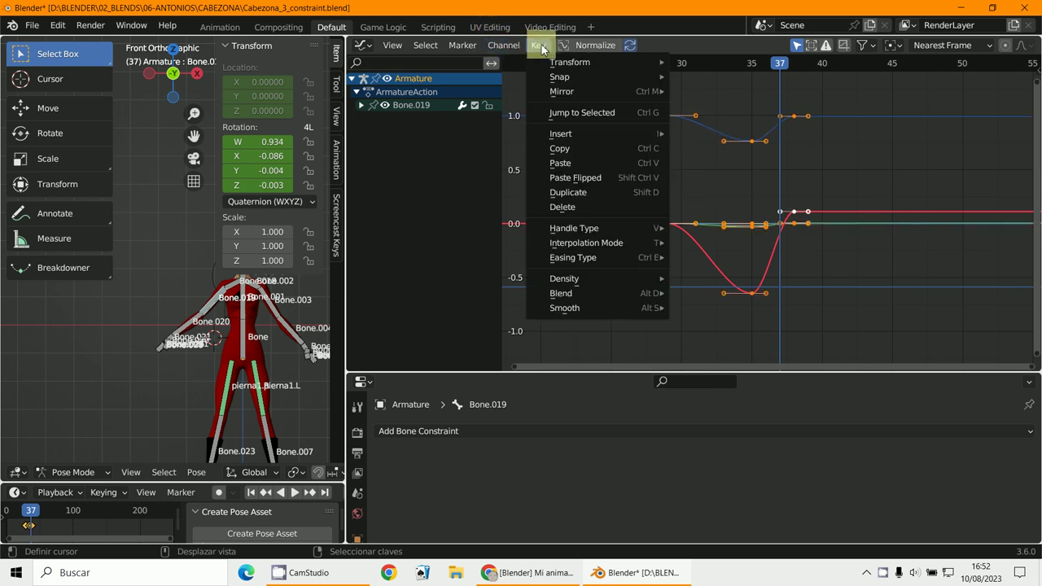
{"action": "mouse_move", "coordinate": [580, 298]}
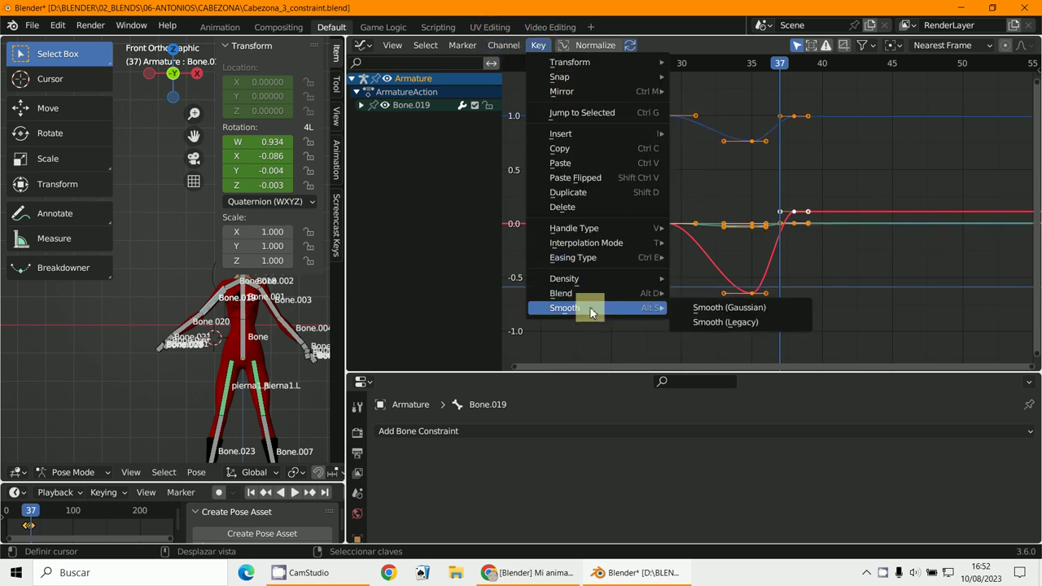
{"action": "left_click", "coordinate": [763, 315]}
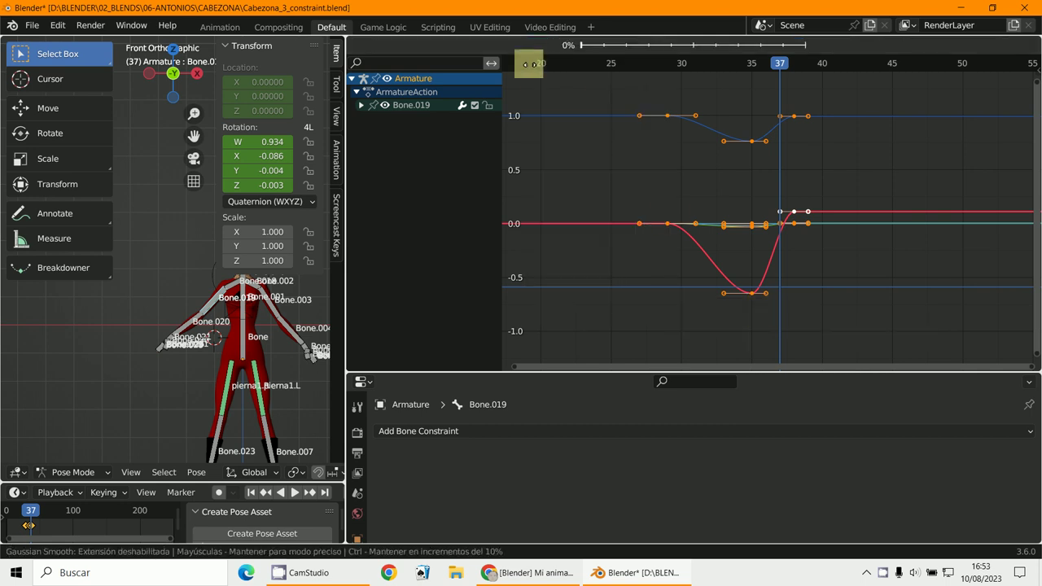
{"action": "left_click", "coordinate": [751, 253]}
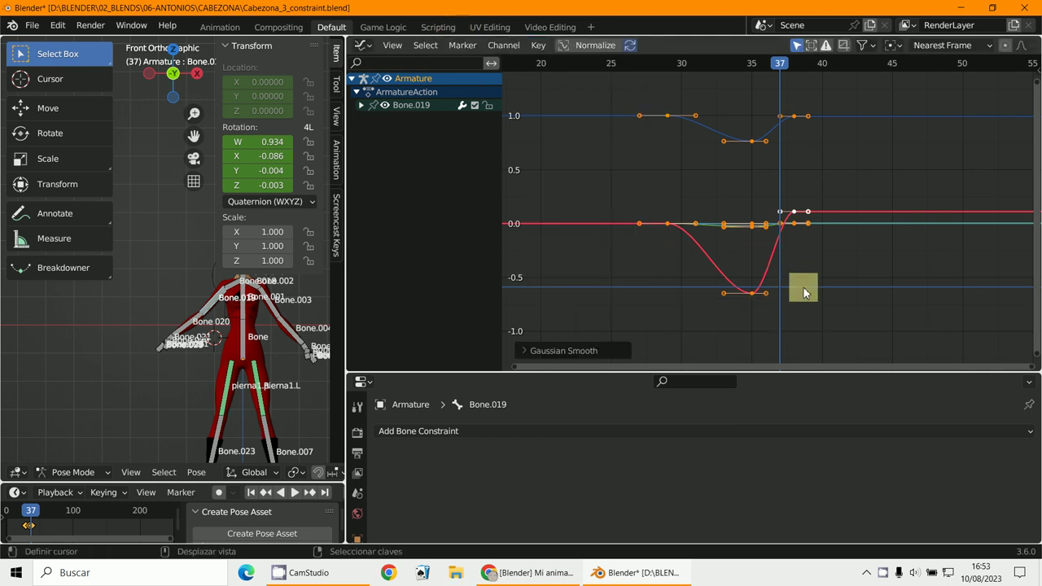
- Apply Smooth (Legacy) to all keyframes of Bone.019's red rotation curve only
{"action": "left_click", "coordinate": [752, 291]}
{"action": "double_click", "coordinate": [752, 292]}
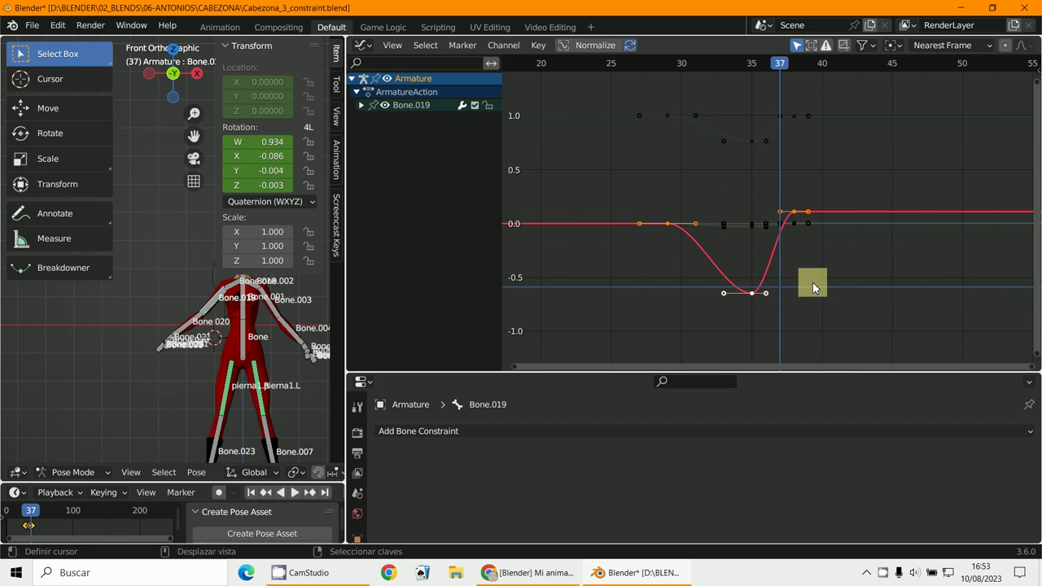
{"action": "left_click", "coordinate": [538, 44]}
{"action": "mouse_move", "coordinate": [574, 307]}
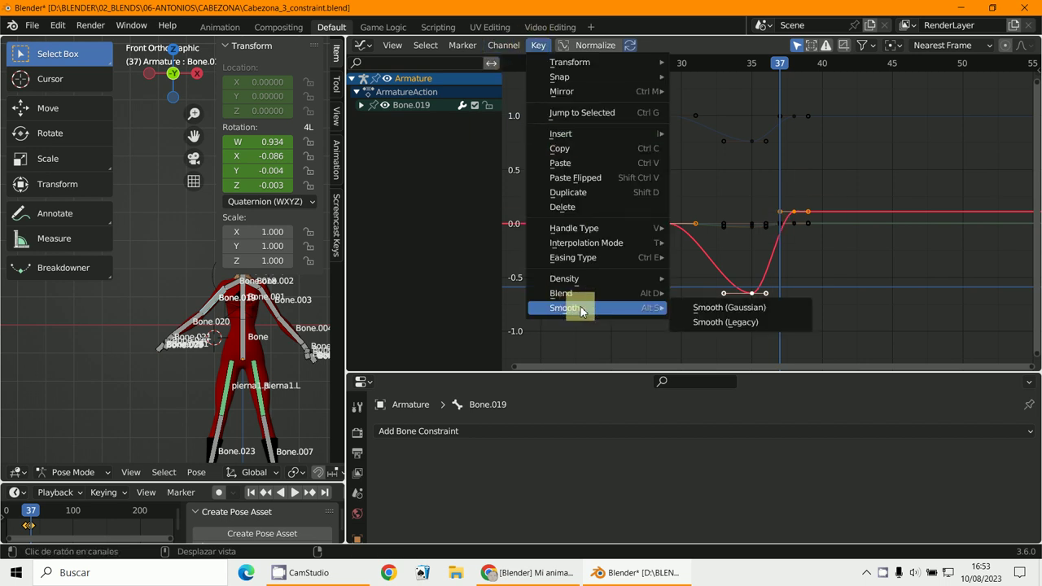
{"action": "left_click", "coordinate": [754, 324]}
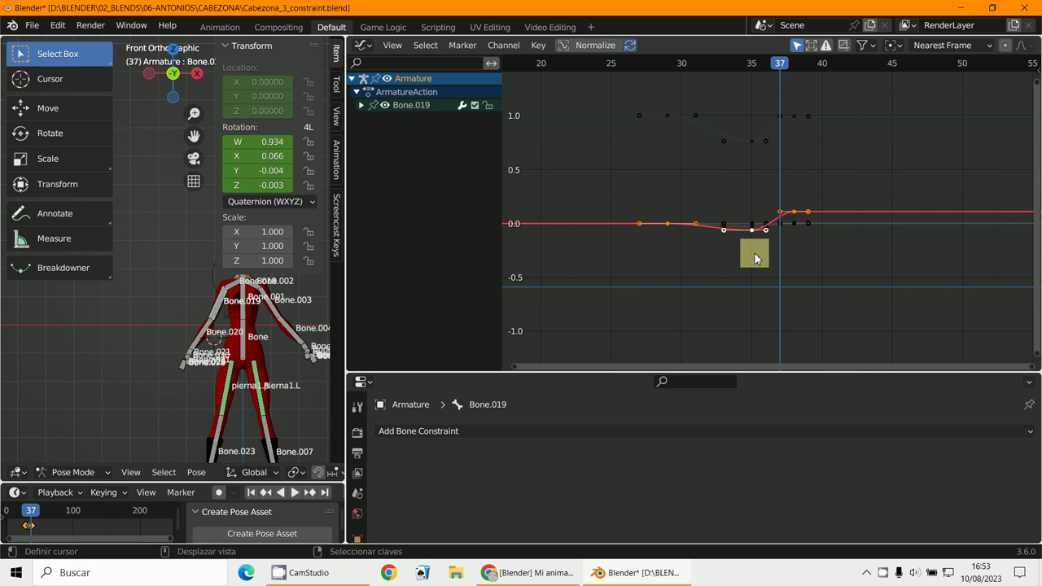
- Try to move the keyframe at frame 35 near the smoothed red curve
{"action": "left_click", "coordinate": [753, 232]}
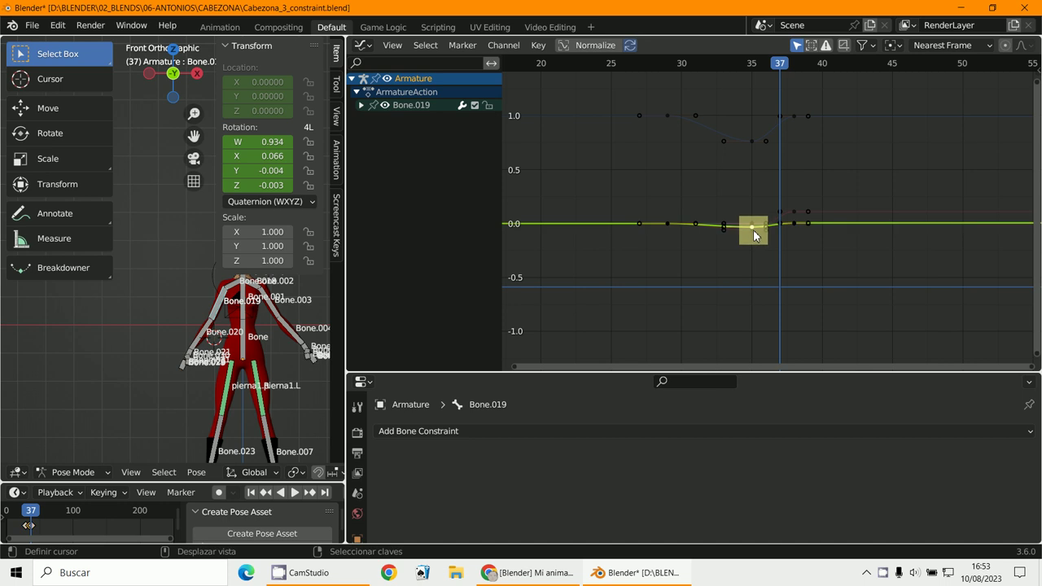
{"action": "key", "text": "g"}
{"action": "right_click", "coordinate": [761, 232]}
{"action": "left_click", "coordinate": [760, 233]}
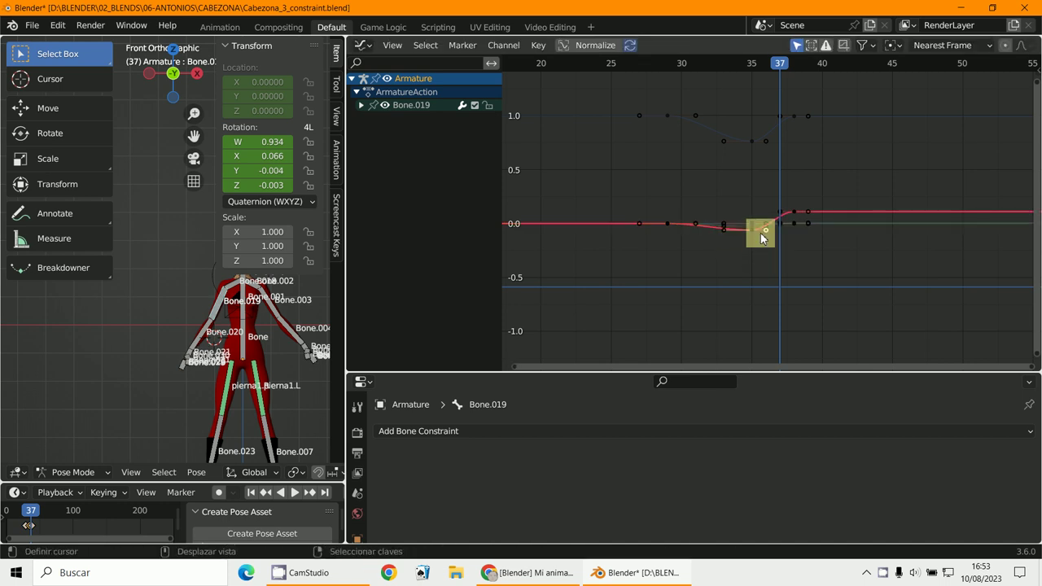
{"action": "key", "text": "a"}
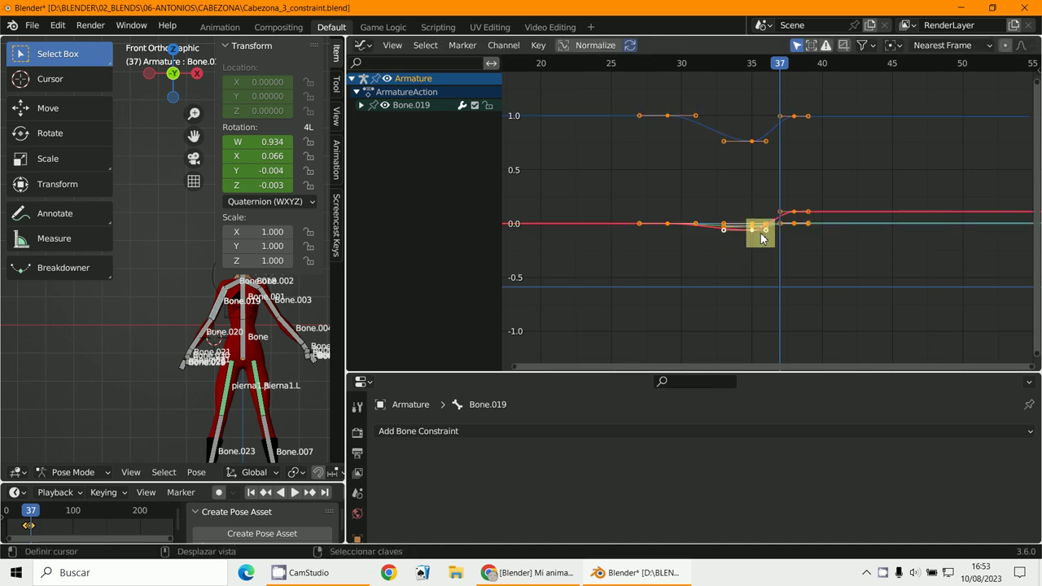
{"action": "left_click", "coordinate": [538, 45]}
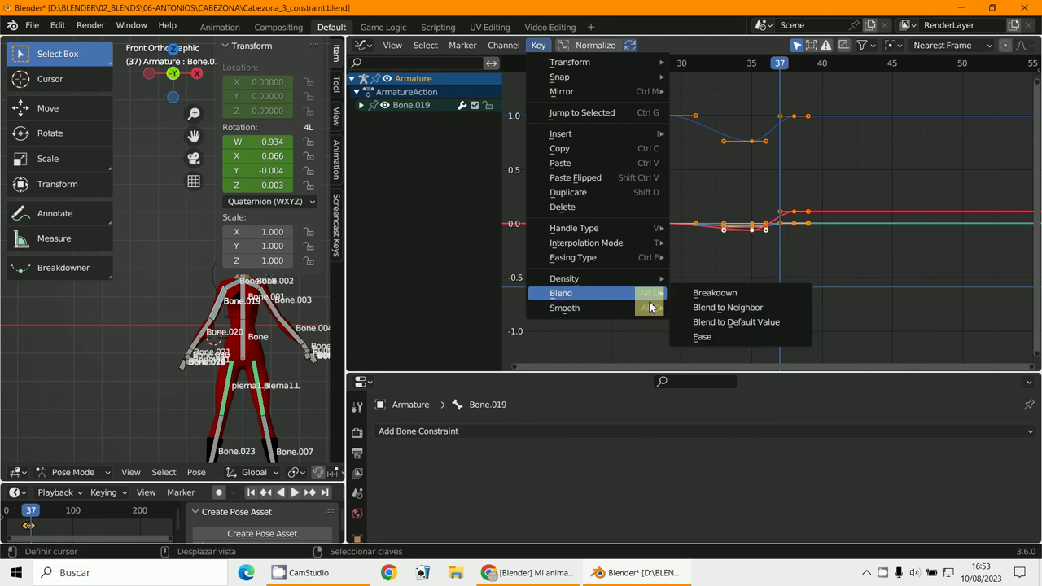
{"action": "mouse_move", "coordinate": [595, 281]}
{"action": "key", "text": "Escape"}
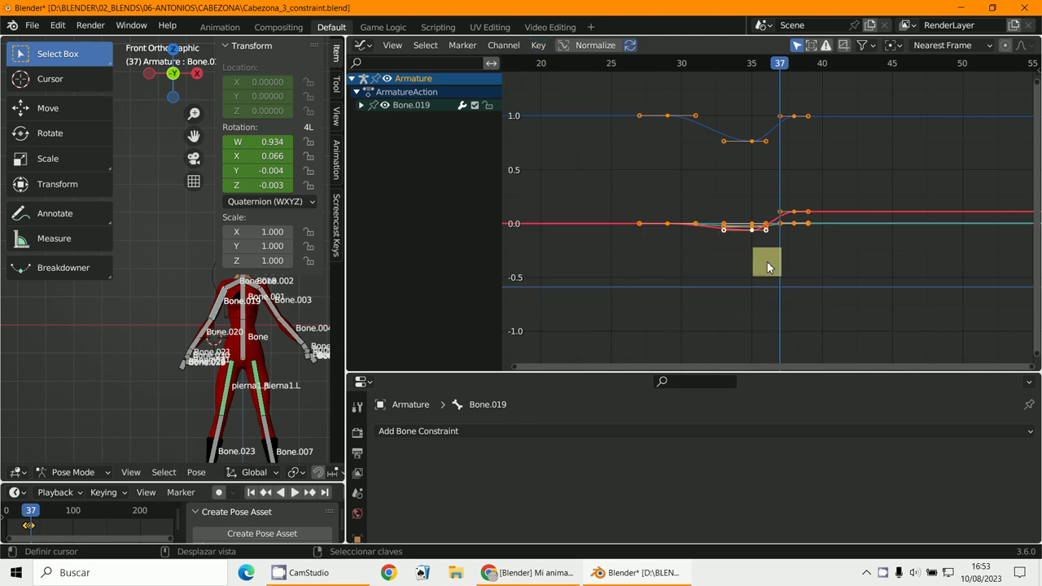
- Change the Graph Editor area to the Dope Sheet editor and set its mode to Dope Sheet
{"action": "left_click", "coordinate": [365, 47]}
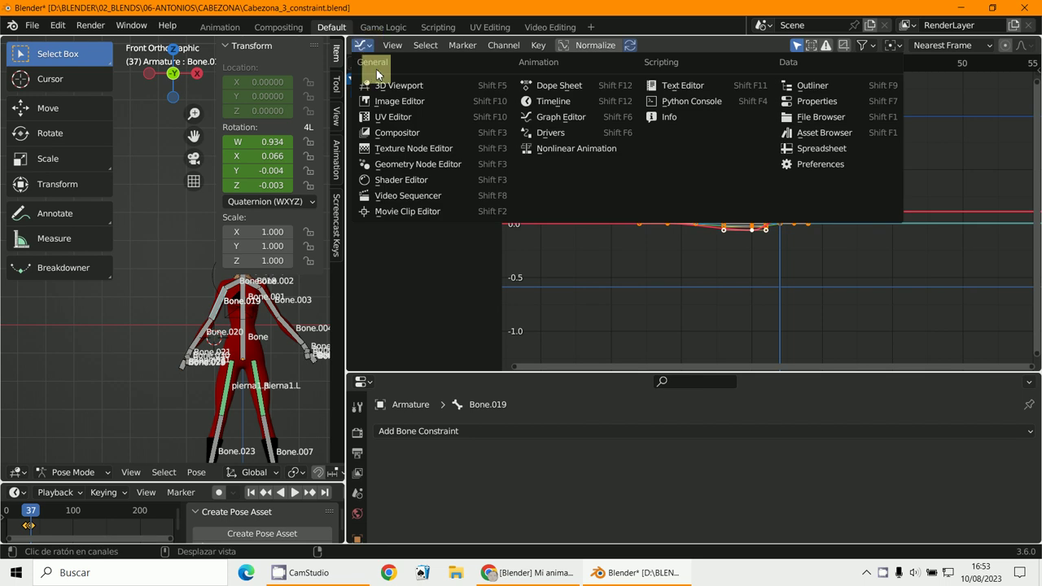
{"action": "left_click", "coordinate": [587, 86]}
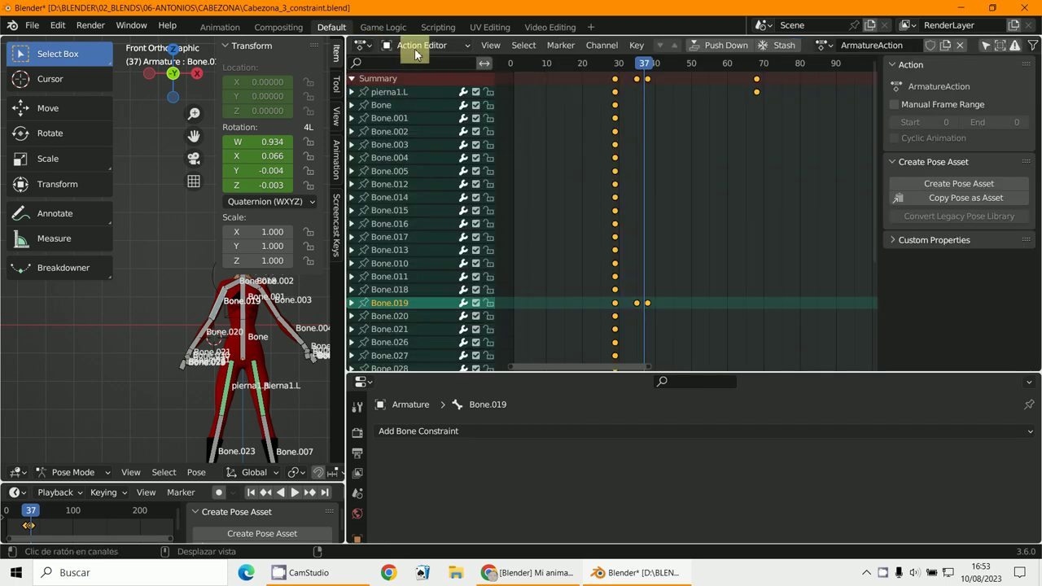
{"action": "left_click", "coordinate": [415, 46]}
{"action": "left_click", "coordinate": [403, 42]}
{"action": "middle_click_drag", "start_coordinate": [830, 187], "coordinate": [644, 177], "text": "ctrl"}
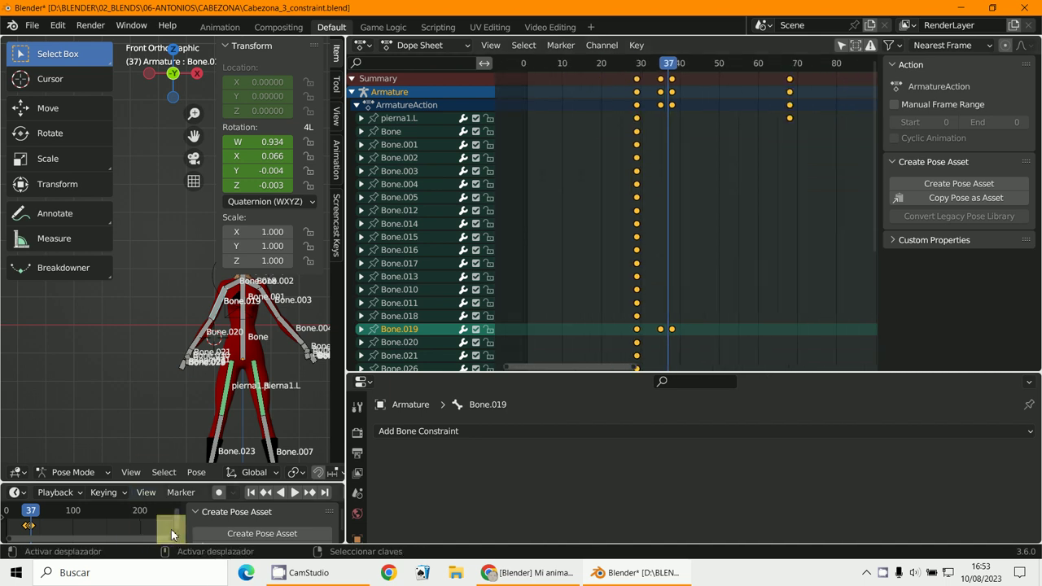
- Examine the spacing of the armature's keyframes around frame 37 in the Timeline and the Dope Sheet
{"action": "left_click_drag", "start_coordinate": [172, 534], "coordinate": [135, 534]}
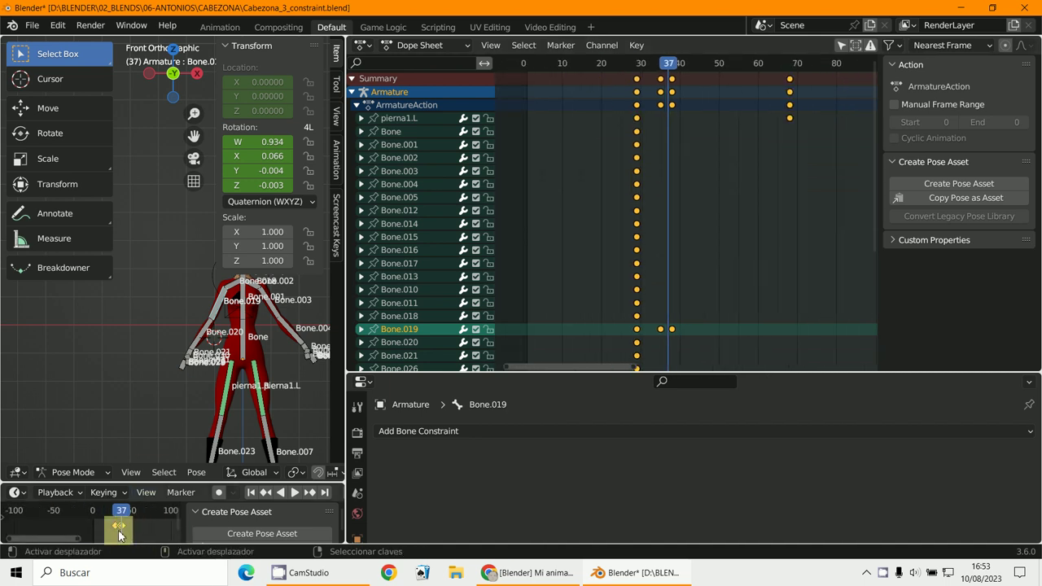
{"action": "scroll", "coordinate": [122, 529], "scroll_direction": "up", "scroll_amount": 6}
{"action": "scroll", "coordinate": [75, 526], "scroll_direction": "up", "scroll_amount": 10}
{"action": "mouse_move", "coordinate": [130, 526]}
{"action": "middle_mouse_down"}
{"action": "mouse_move", "coordinate": [73, 526]}
{"action": "mouse_move", "coordinate": [118, 528]}
{"action": "middle_mouse_up"}
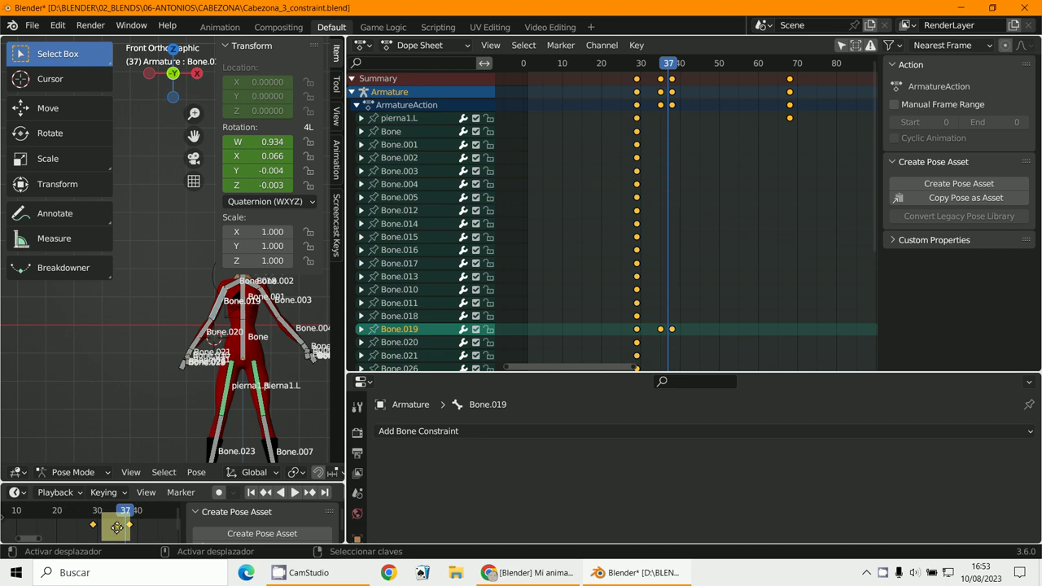
{"action": "scroll", "coordinate": [669, 111], "scroll_direction": "up", "scroll_amount": 8}
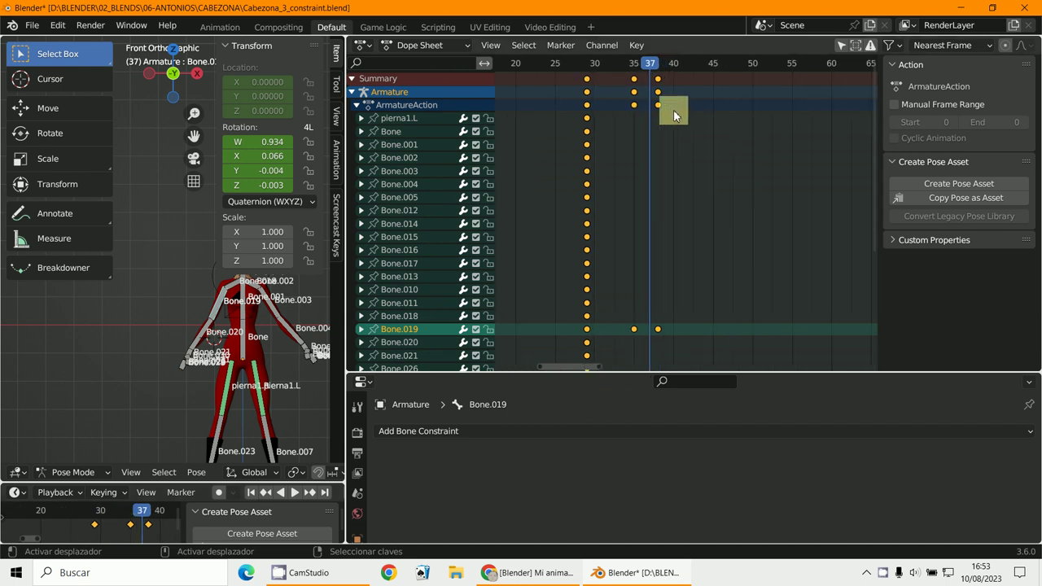
{"action": "scroll", "coordinate": [674, 116], "scroll_direction": "down", "scroll_amount": 3}
{"action": "scroll", "coordinate": [673, 114], "scroll_direction": "up", "scroll_amount": 5}
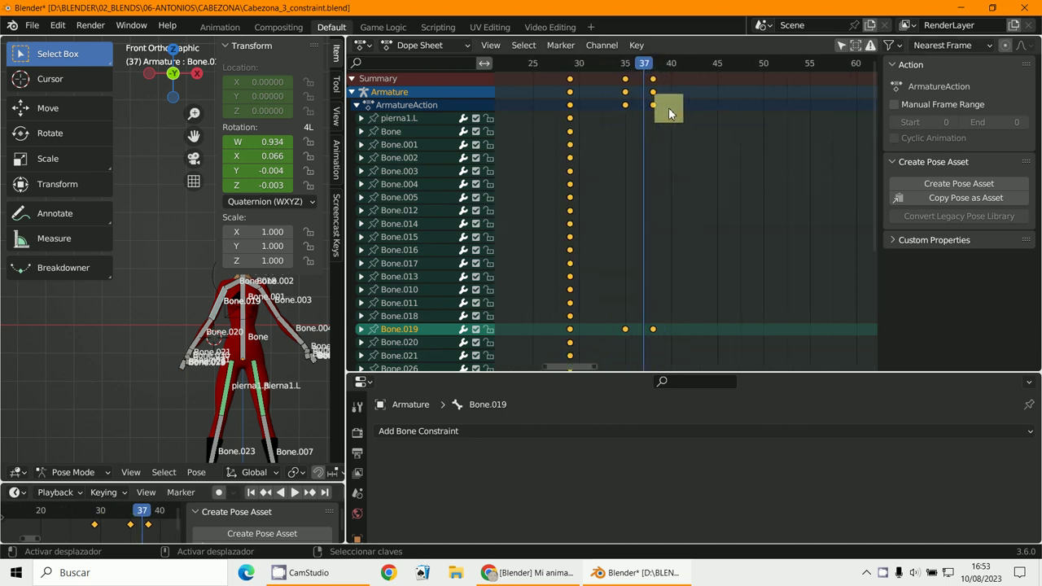
{"action": "scroll", "coordinate": [670, 110], "scroll_direction": "down", "scroll_amount": 7}
{"action": "middle_click_drag", "start_coordinate": [670, 105], "coordinate": [669, 218]}
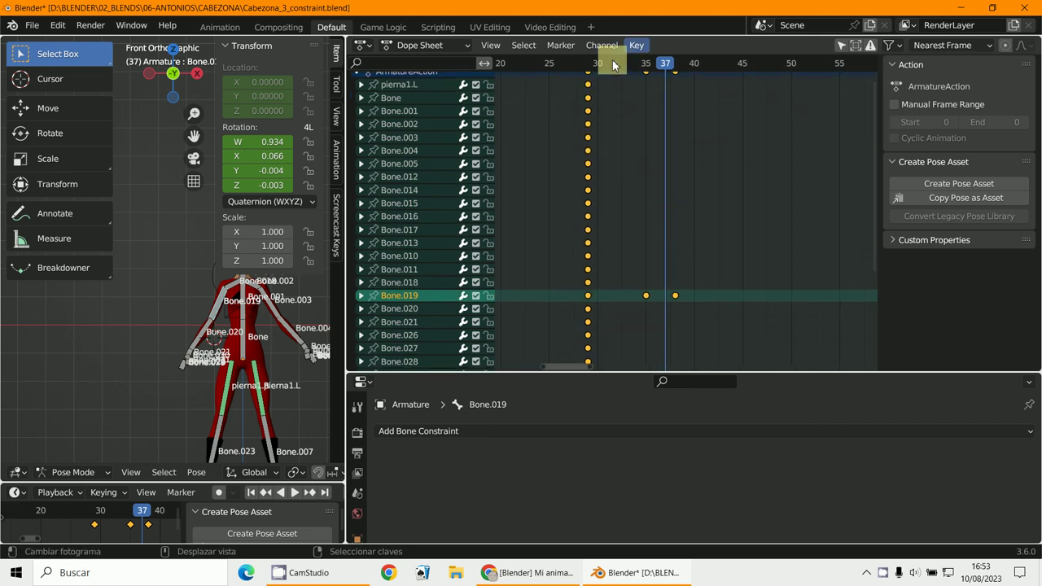
- Set the Dope Sheet's mode to Action Editor and duplicate ArmatureAction as a new action
{"action": "left_click", "coordinate": [424, 50]}
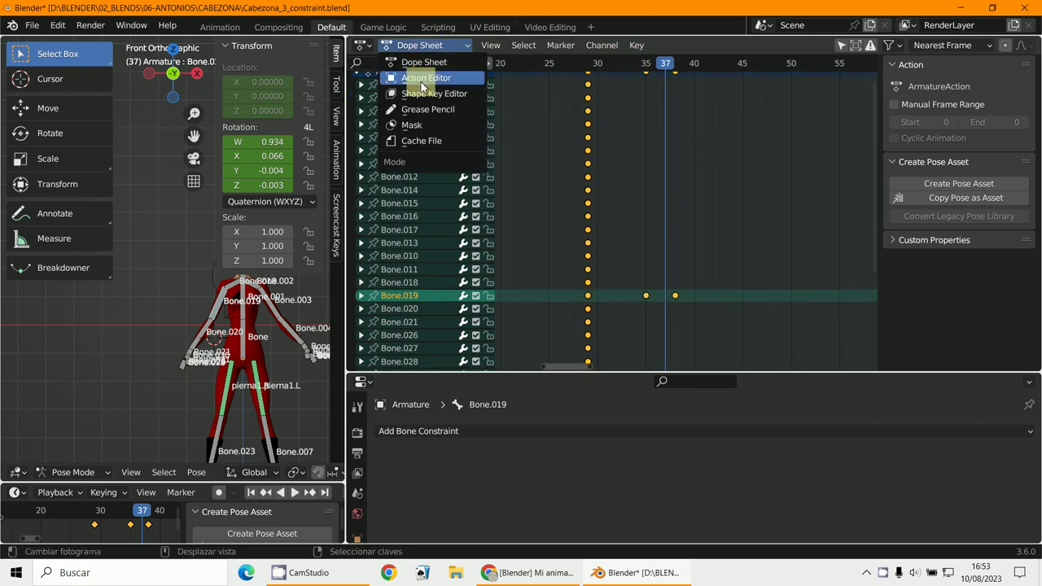
{"action": "left_click", "coordinate": [425, 75]}
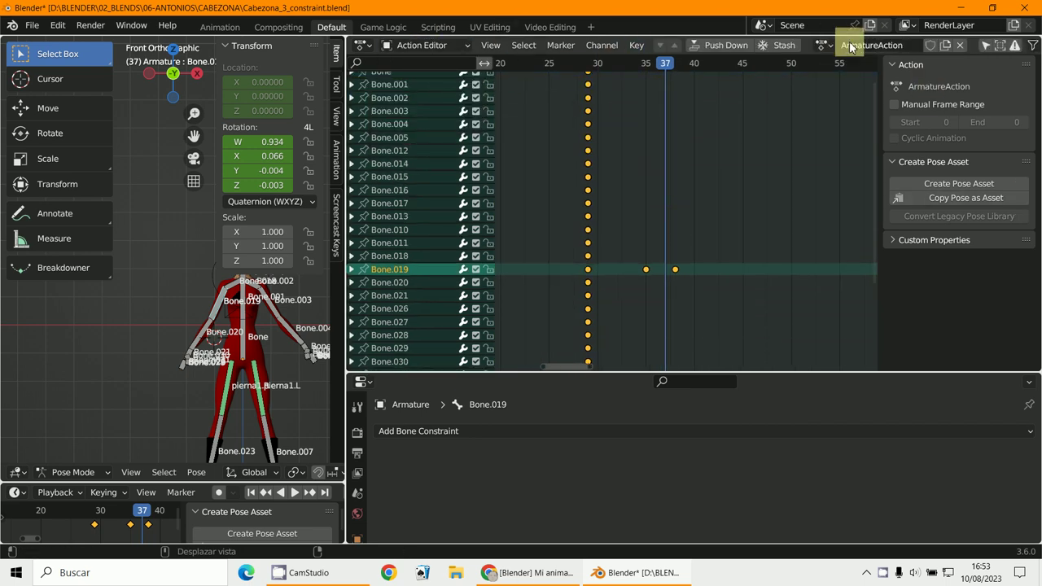
{"action": "left_click", "coordinate": [947, 51]}
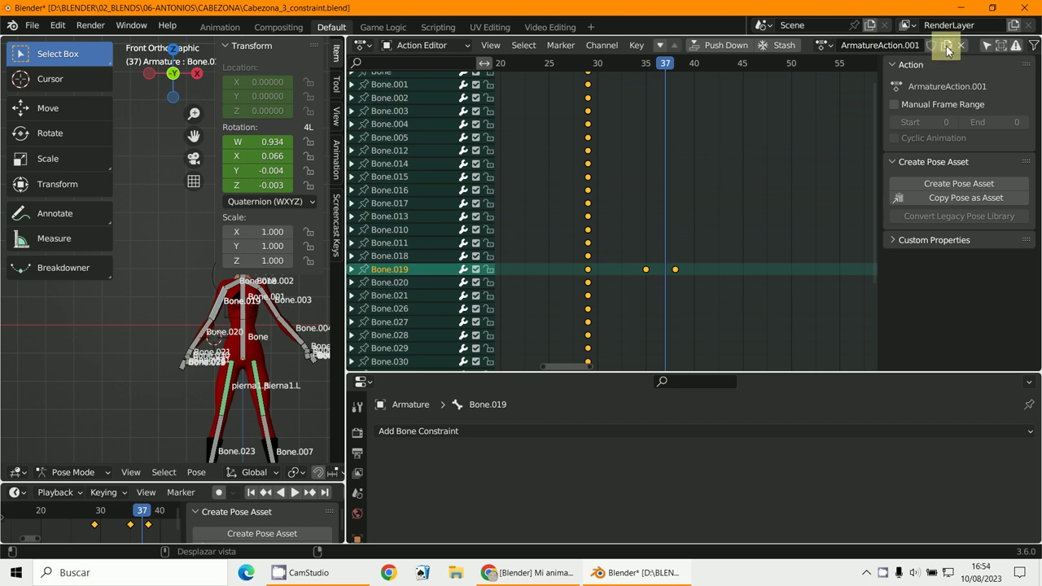
- Unlink the duplicated action from the armature and create a new empty action
{"action": "key", "text": "x"}
{"action": "left_click", "coordinate": [585, 153]}
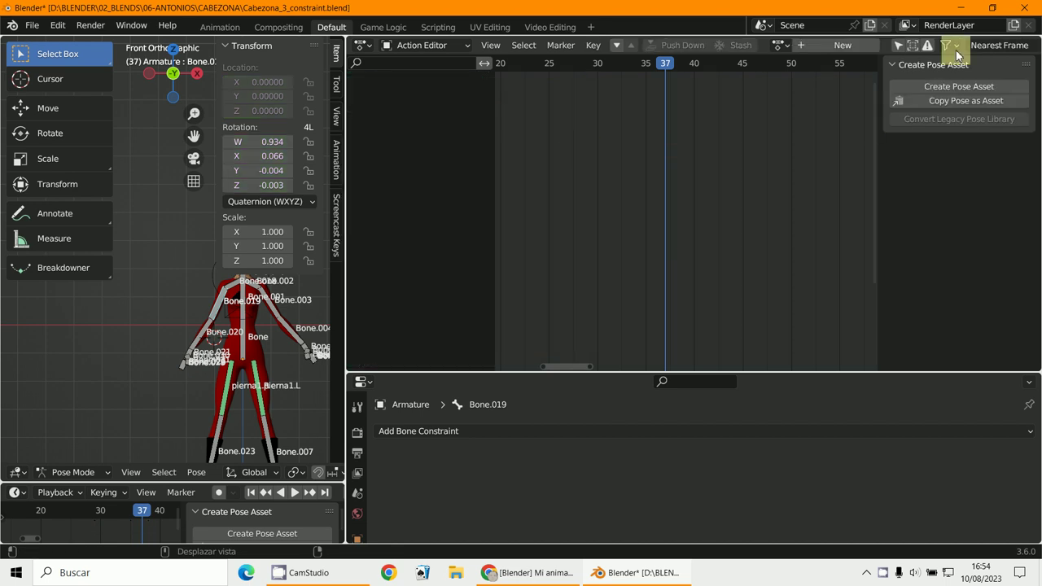
{"action": "left_click", "coordinate": [847, 49]}
- Assign the existing ArmatureAction to the armature, and replace it with ArmatureAction.001
{"action": "left_click", "coordinate": [833, 47]}
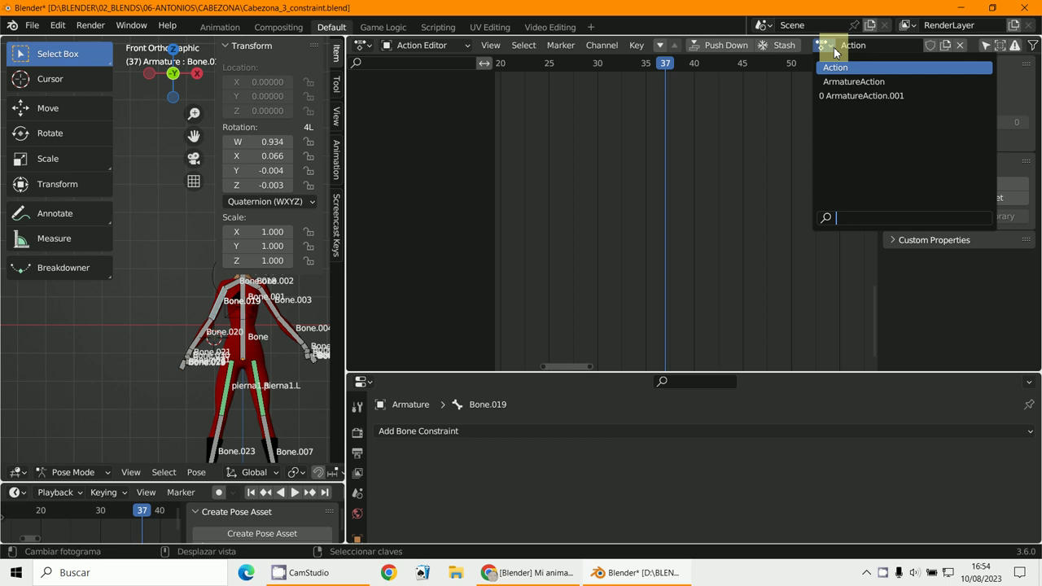
{"action": "left_click", "coordinate": [853, 83]}
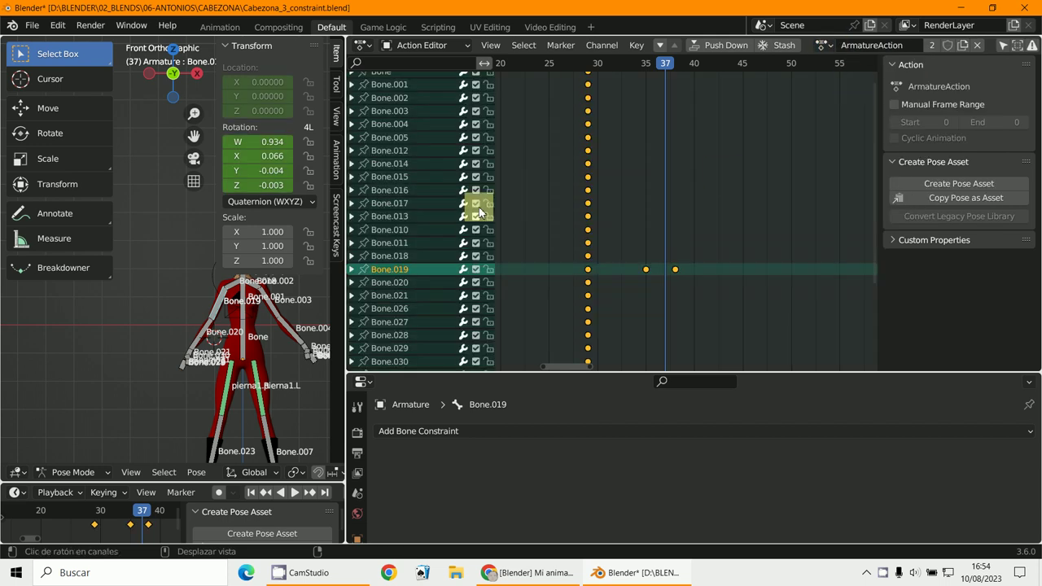
{"action": "middle_click_drag", "start_coordinate": [588, 240], "coordinate": [668, 250]}
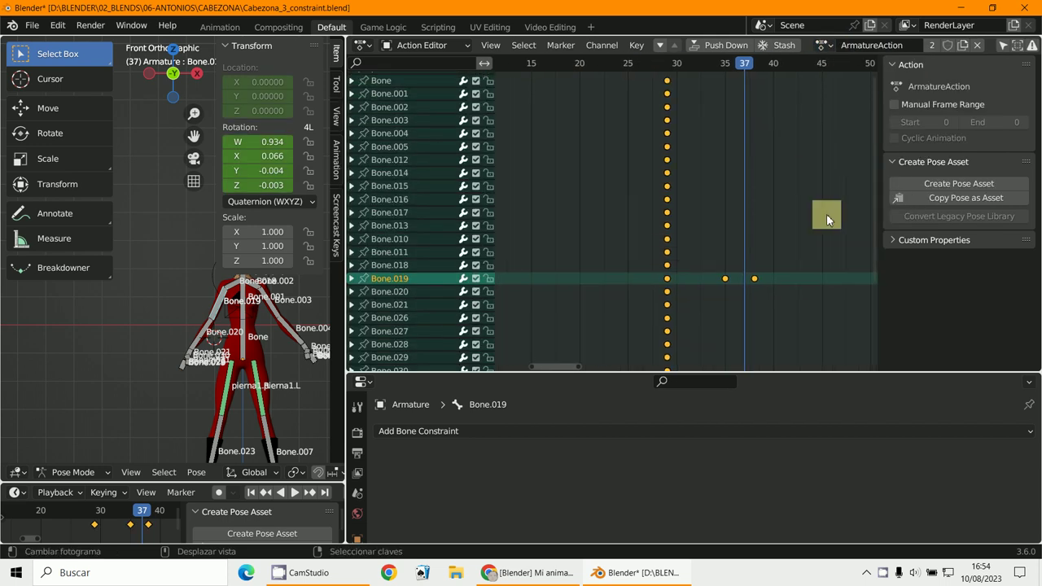
{"action": "left_click", "coordinate": [827, 46]}
{"action": "left_click", "coordinate": [835, 95]}
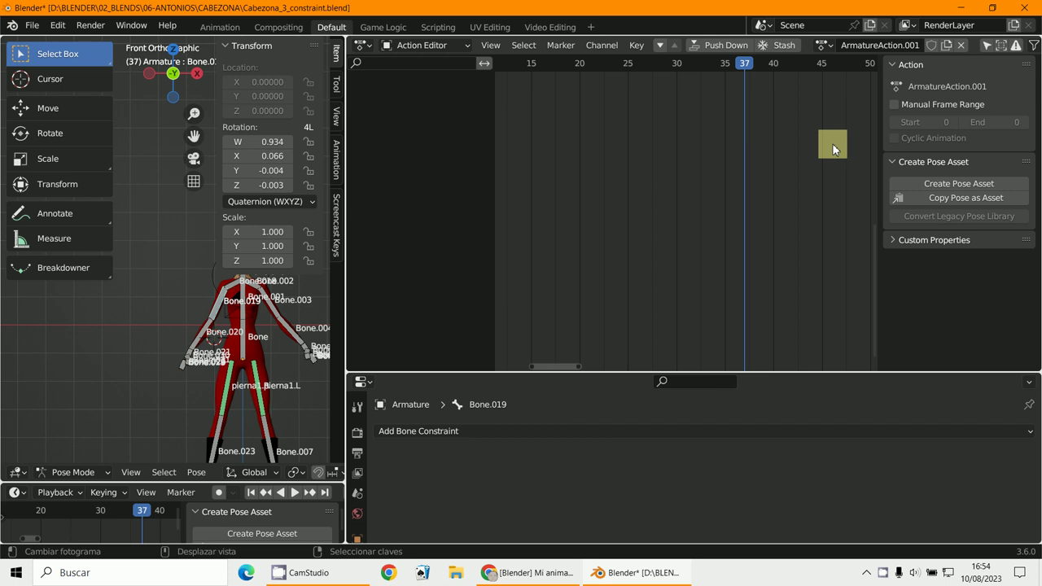
- Select all of the armature's bones and insert a Location & Rotation keyframe at frame 1
{"action": "key", "text": "space"}
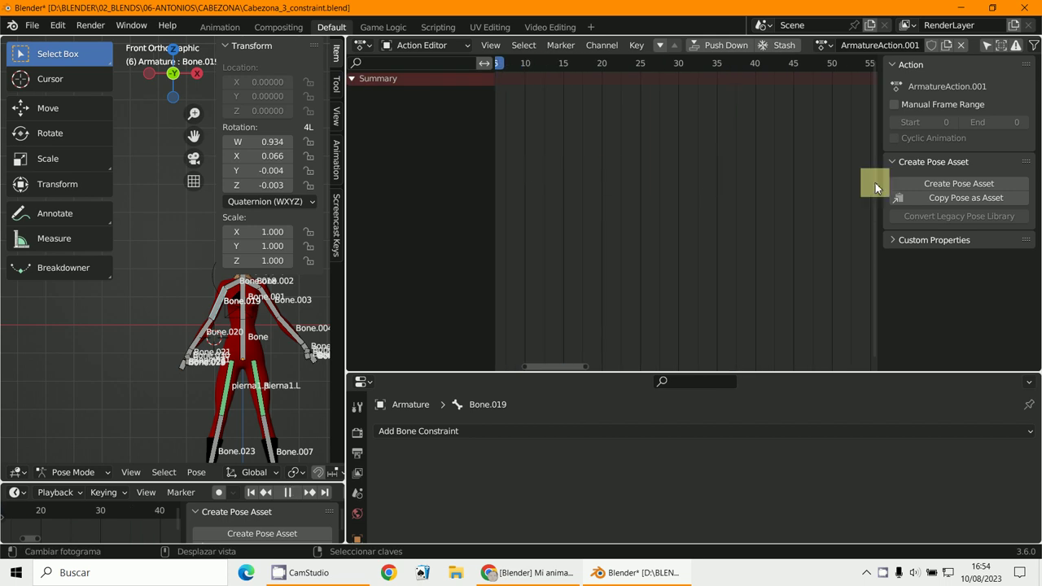
{"action": "scroll", "coordinate": [514, 188], "scroll_direction": "down", "scroll_amount": 2}
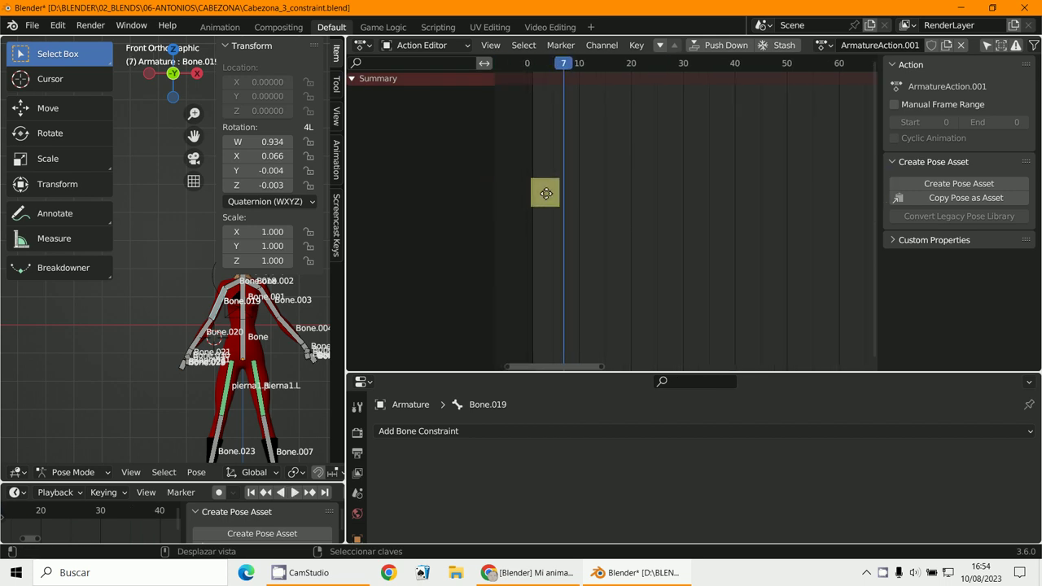
{"action": "key", "text": "space"}
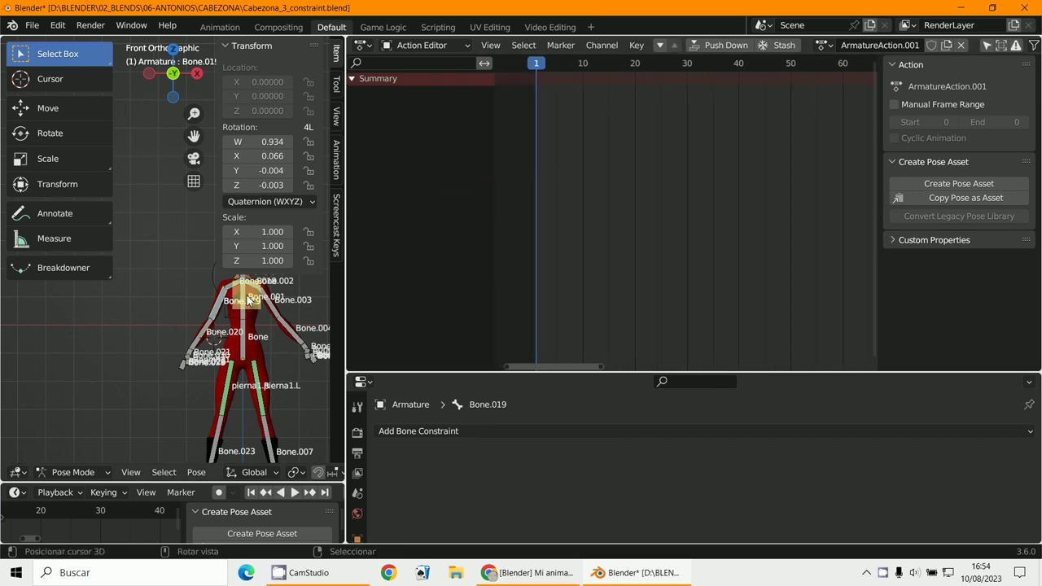
{"action": "key", "text": "a"}
{"action": "key", "text": "i"}
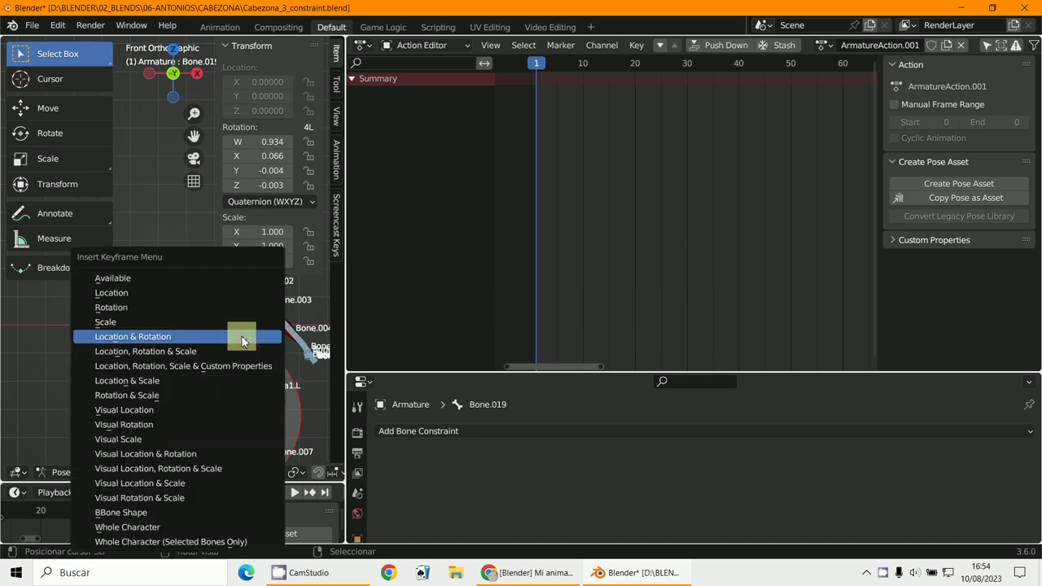
{"action": "left_click", "coordinate": [242, 336]}
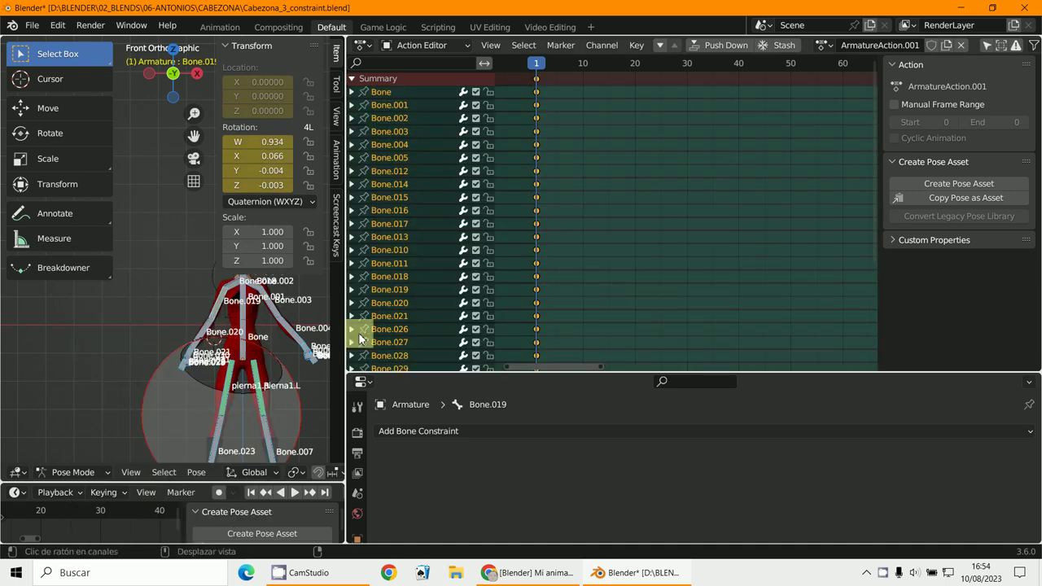
- Set the current frame to 205 in the Timeline
{"action": "scroll", "coordinate": [150, 440], "scroll_direction": "down", "scroll_amount": 5}
{"action": "scroll", "coordinate": [183, 529], "scroll_direction": "down", "scroll_amount": 1}
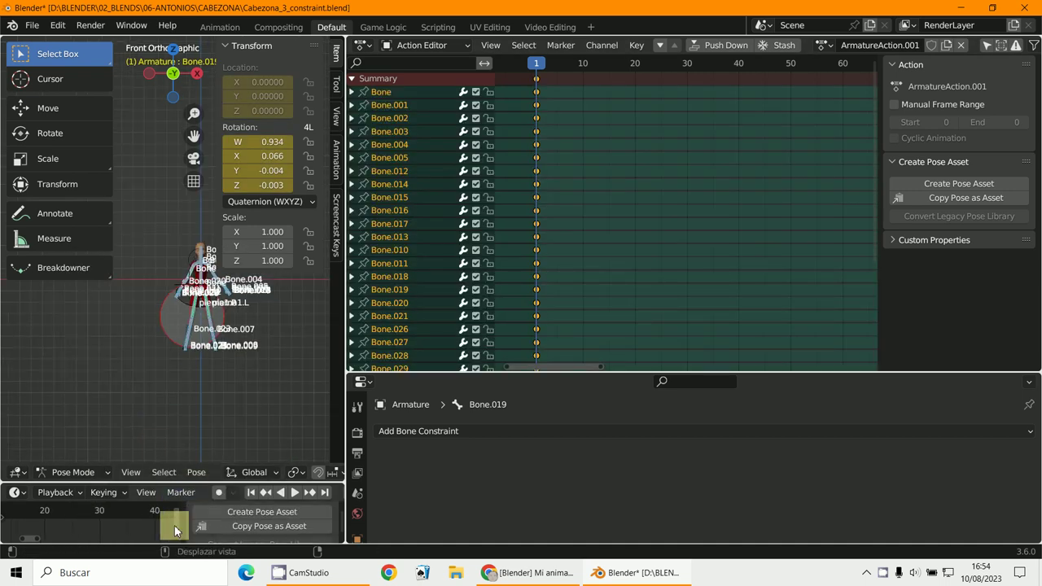
{"action": "scroll", "coordinate": [168, 525], "scroll_direction": "down", "scroll_amount": 18}
{"action": "scroll", "coordinate": [154, 529], "scroll_direction": "down", "scroll_amount": 4}
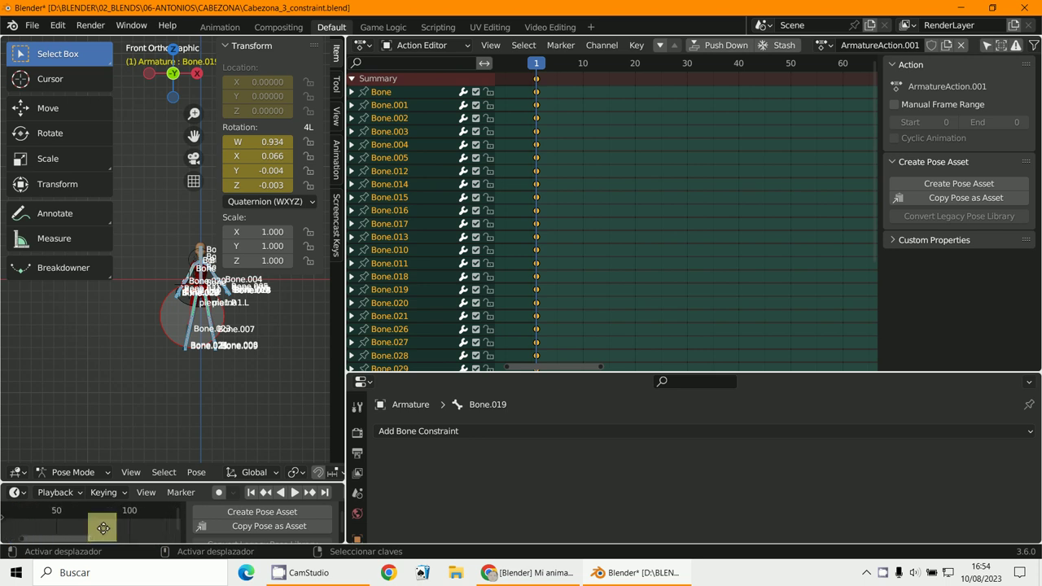
{"action": "scroll", "coordinate": [148, 521], "scroll_direction": "down", "scroll_amount": 11}
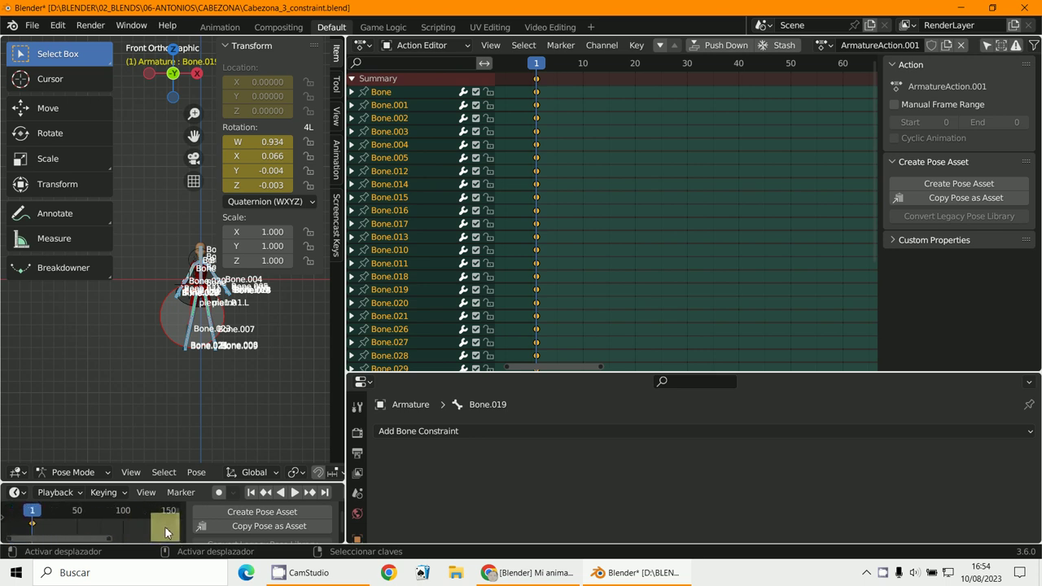
{"action": "left_click_drag", "start_coordinate": [150, 523], "coordinate": [159, 525]}
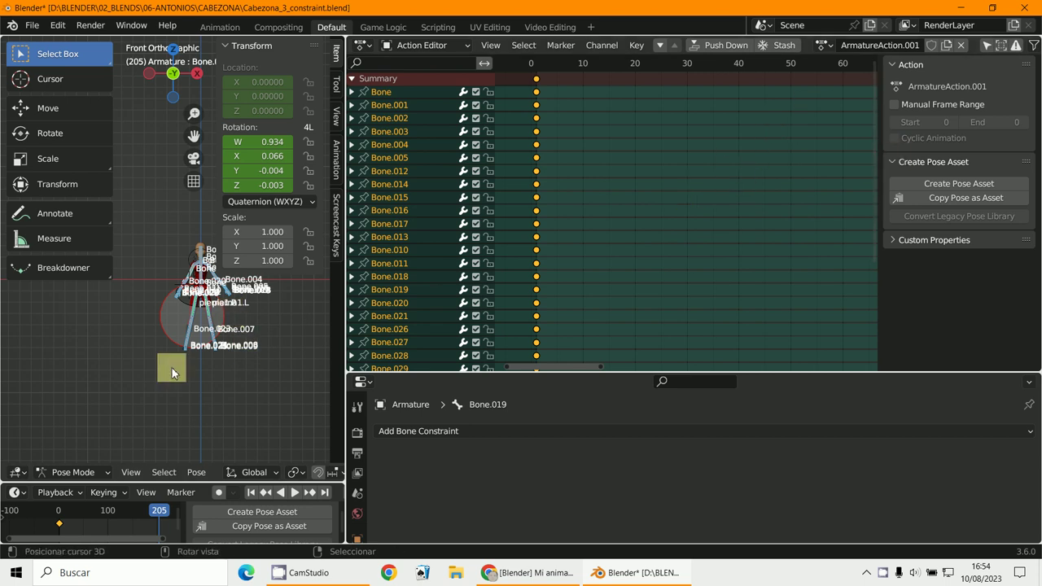
- Rotate the pierna1.L bone outward and keyframe its location and rotation at frame 205
{"action": "left_click", "coordinate": [214, 316]}
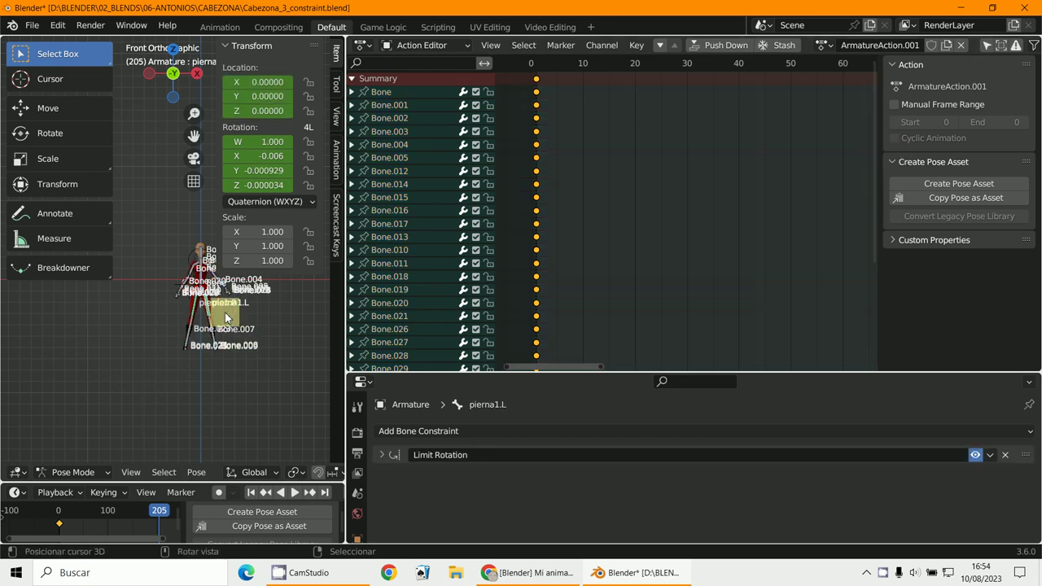
{"action": "key", "text": "r"}
{"action": "left_click", "coordinate": [221, 302]}
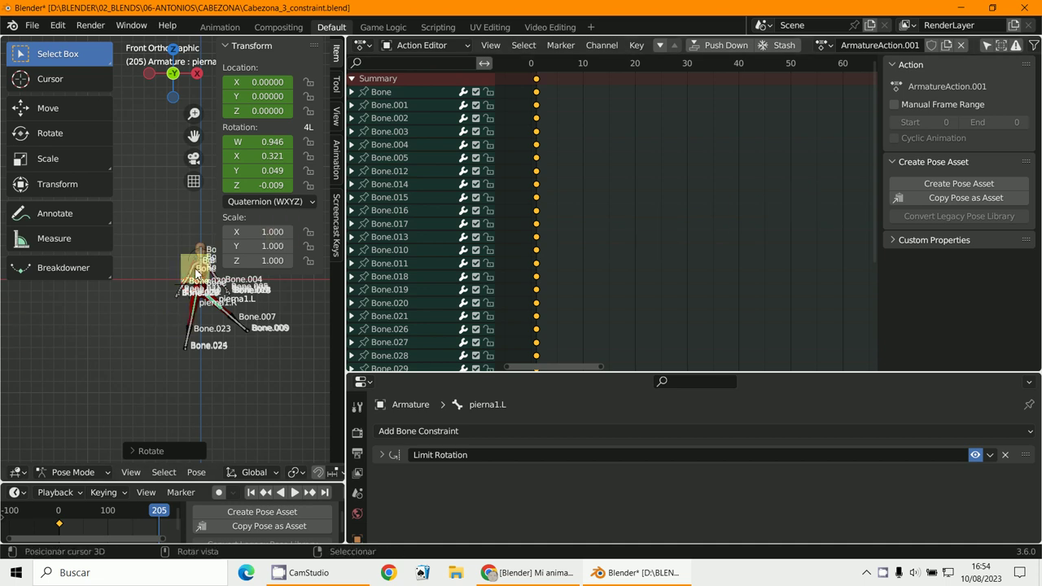
{"action": "key", "text": "i"}
{"action": "left_click", "coordinate": [167, 269]}
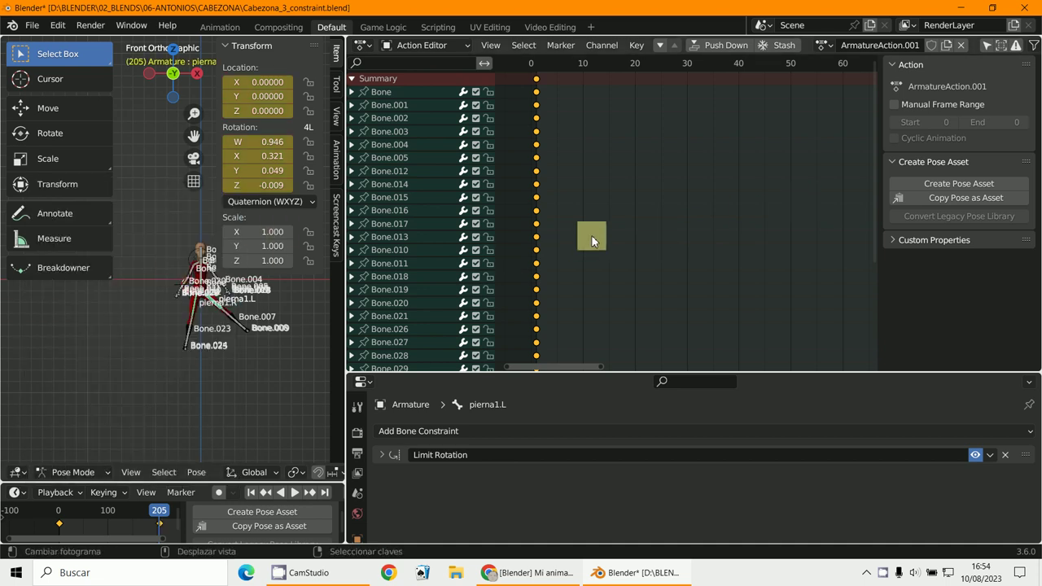
- Set the current frame to 0 and examine the new action's keyframes in the Action Editor
{"action": "scroll", "coordinate": [594, 238], "scroll_direction": "down", "scroll_amount": 20}
{"action": "middle_click_drag", "start_coordinate": [640, 244], "coordinate": [583, 242]}
{"action": "scroll", "coordinate": [658, 116], "scroll_direction": "up", "scroll_amount": 3}
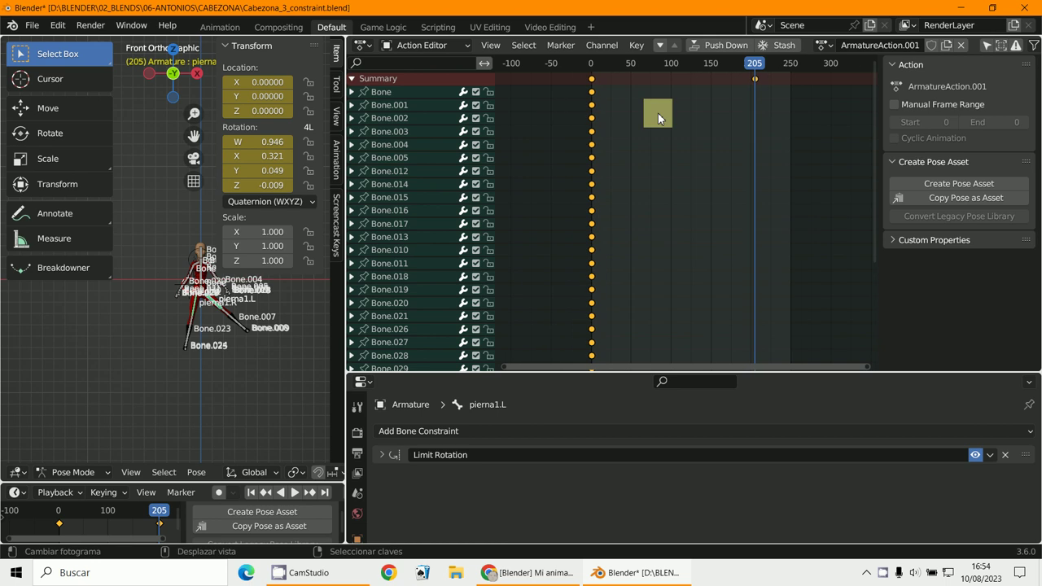
{"action": "scroll", "coordinate": [606, 77], "scroll_direction": "up", "scroll_amount": 1}
{"action": "left_click_drag", "start_coordinate": [591, 78], "coordinate": [583, 81]}
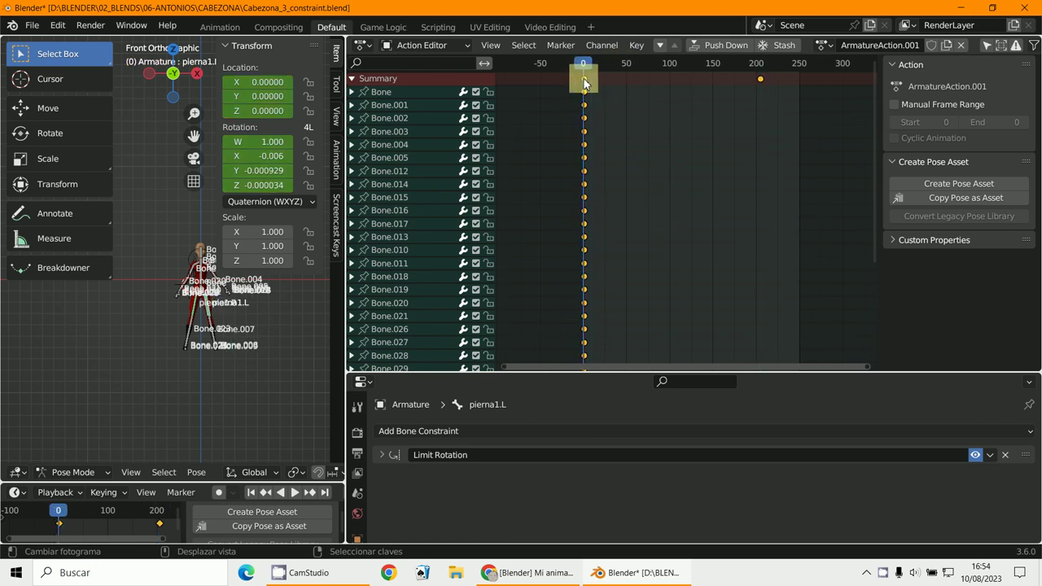
{"action": "scroll", "coordinate": [602, 94], "scroll_direction": "up", "scroll_amount": 4}
{"action": "middle_click_drag", "start_coordinate": [589, 93], "coordinate": [612, 96]}
{"action": "scroll", "coordinate": [610, 80], "scroll_direction": "up", "scroll_amount": 3}
{"action": "scroll", "coordinate": [613, 95], "scroll_direction": "up", "scroll_amount": 2, "text": "shift"}
{"action": "scroll", "coordinate": [603, 105], "scroll_direction": "down", "scroll_amount": 2}
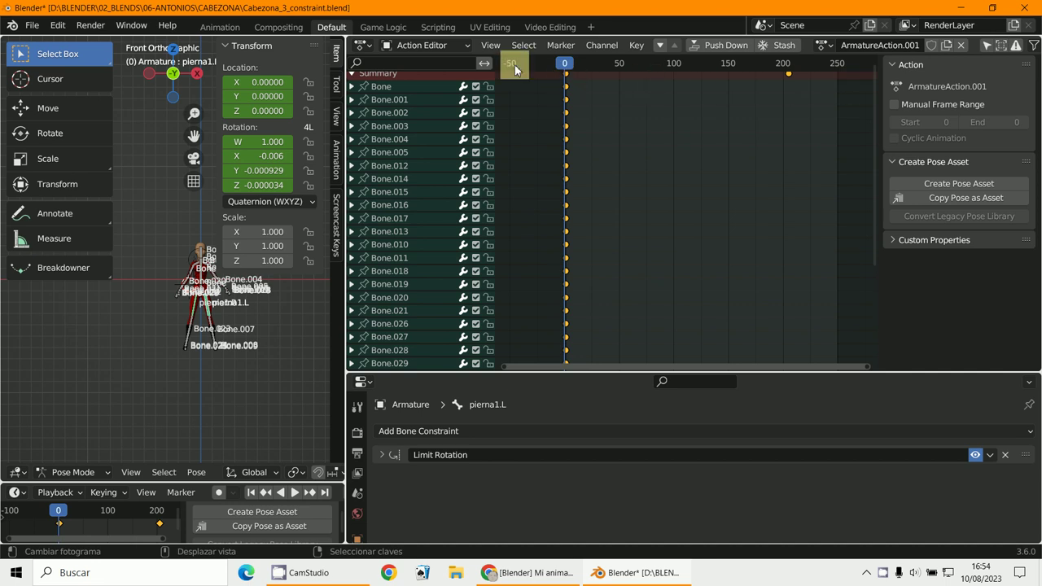
- Change the Action Editor area to the Graph Editor and bring pierna1.L's full curves into view
{"action": "left_click", "coordinate": [363, 45]}
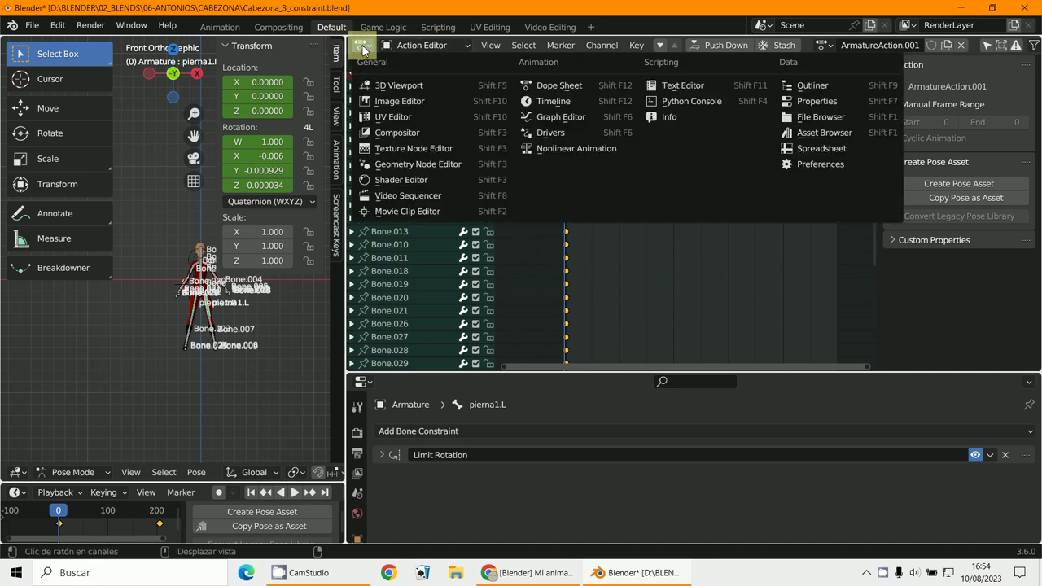
{"action": "left_click", "coordinate": [550, 119]}
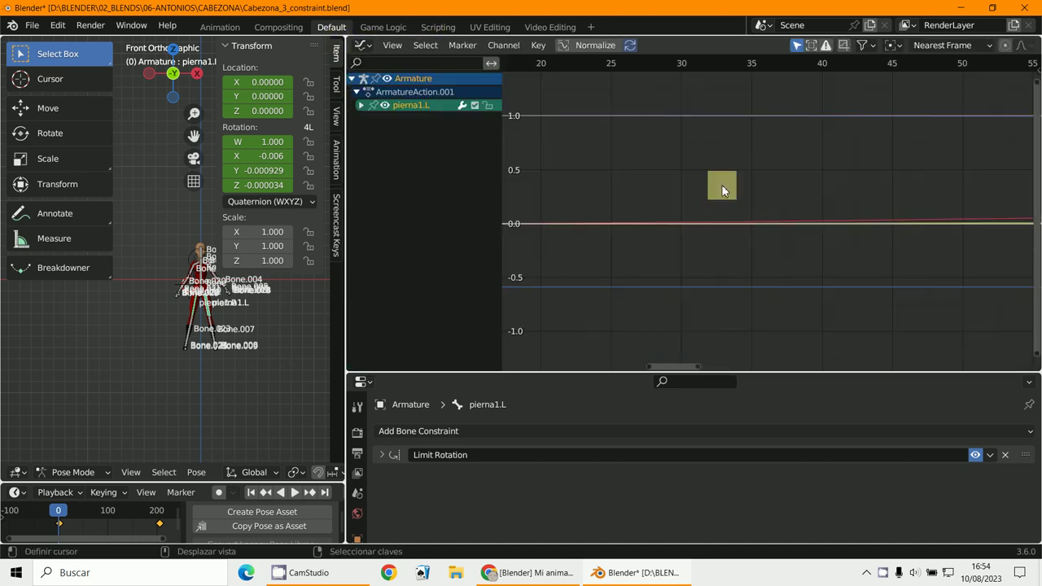
{"action": "middle_click_drag", "start_coordinate": [721, 186], "coordinate": [807, 224], "text": "ctrl"}
- Try to move the frame 205 keyframes of pierna1.L's red, raised green and upper blue curves, one after another
{"action": "left_click", "coordinate": [808, 210]}
{"action": "left_click", "coordinate": [807, 208]}
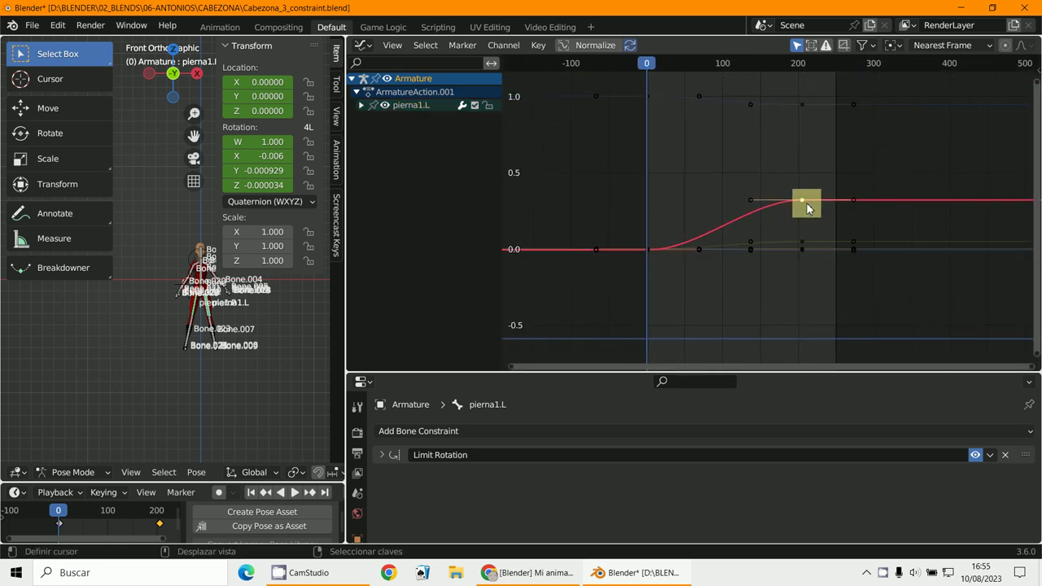
{"action": "key", "text": "g"}
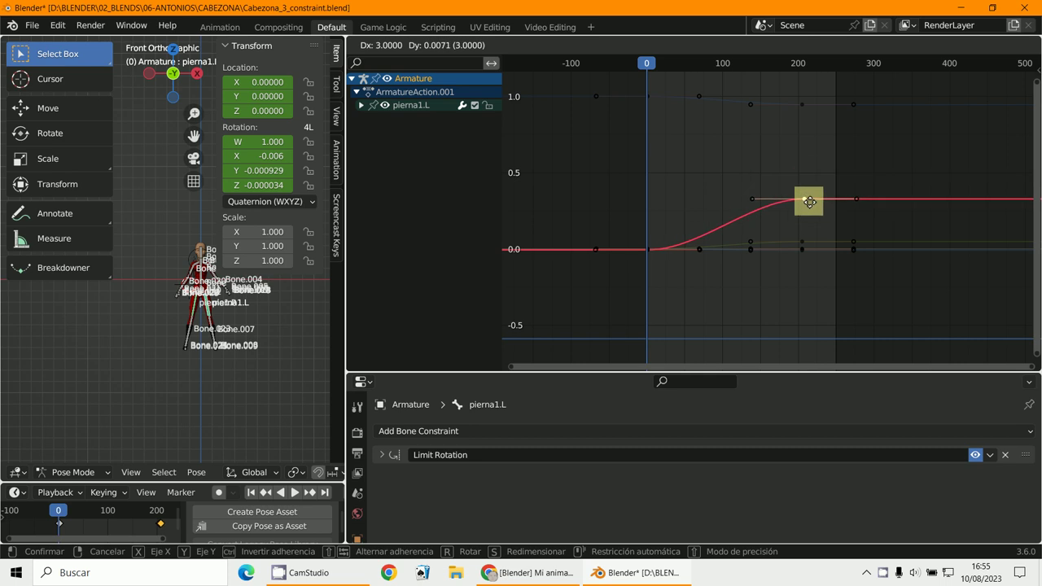
{"action": "right_click", "coordinate": [808, 204]}
{"action": "left_click", "coordinate": [802, 239]}
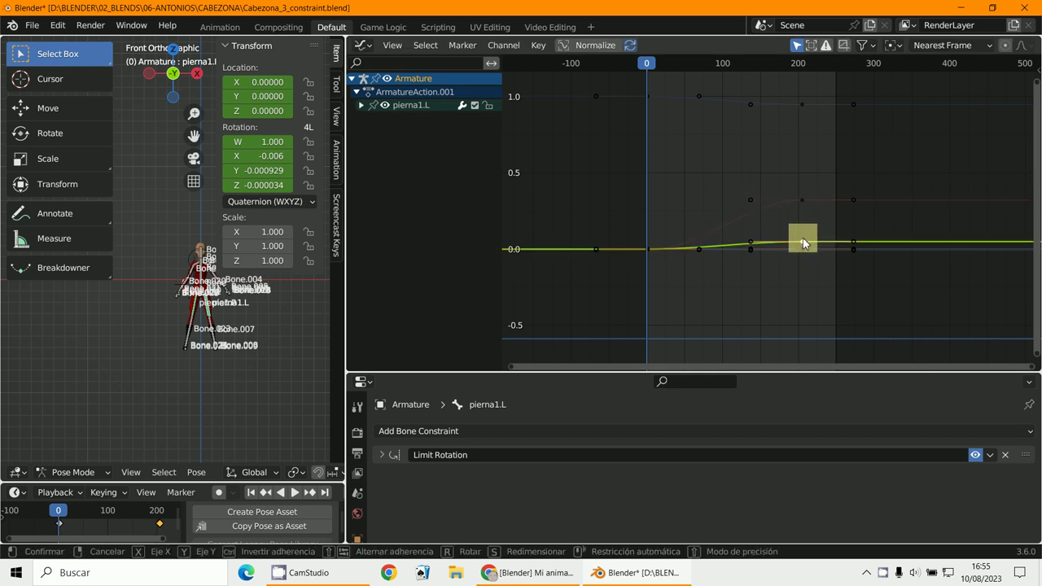
{"action": "key", "text": "g"}
{"action": "right_click", "coordinate": [820, 139]}
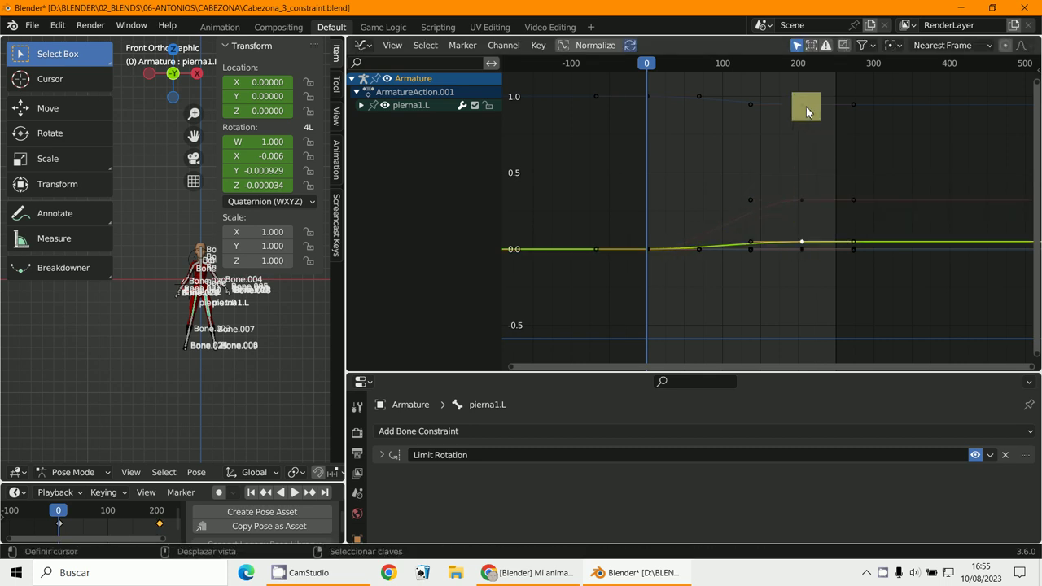
{"action": "left_click", "coordinate": [806, 107]}
{"action": "key", "text": "g"}
{"action": "right_click", "coordinate": [811, 140]}
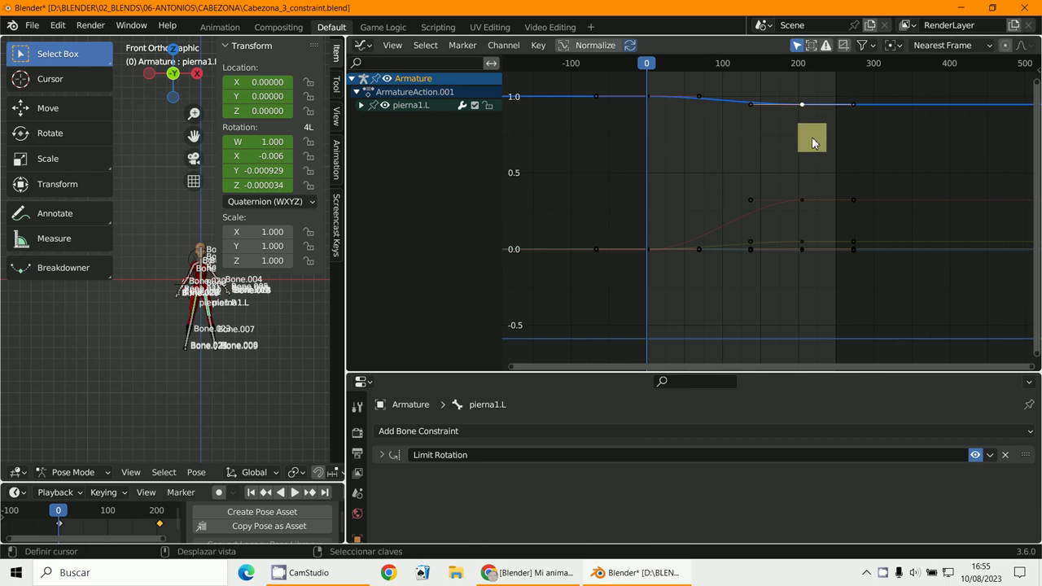
- Shorten the handles of the flat green curve's keyframe at frame 205, and move that keyframe down to about -0.1 near frame 207
{"action": "mouse_move", "coordinate": [808, 205]}
{"action": "middle_mouse_down"}
{"action": "mouse_move", "coordinate": [793, 178]}
{"action": "mouse_move", "coordinate": [810, 185]}
{"action": "middle_mouse_up"}
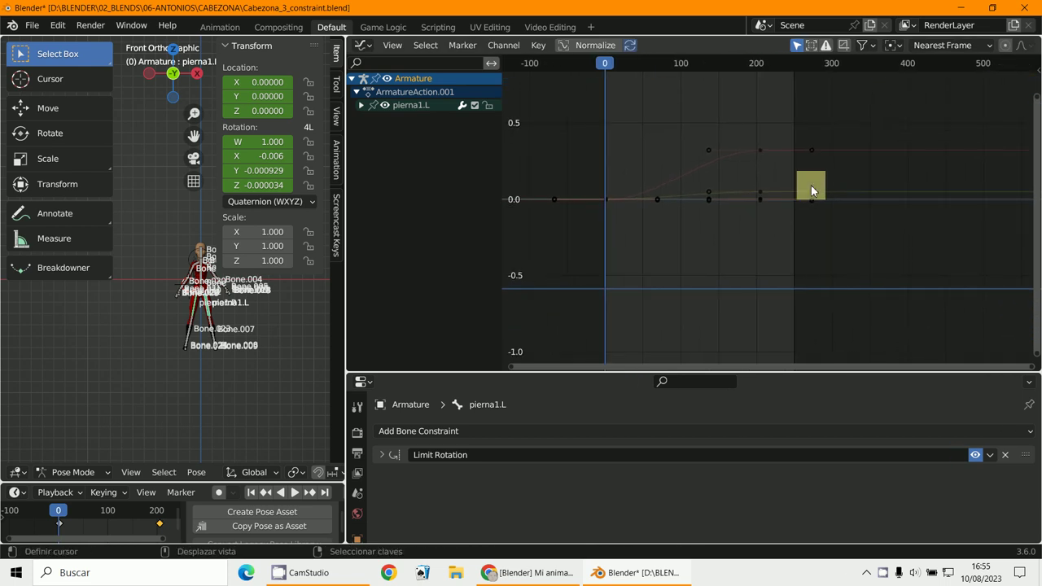
{"action": "key", "text": "a"}
{"action": "key", "text": "Home"}
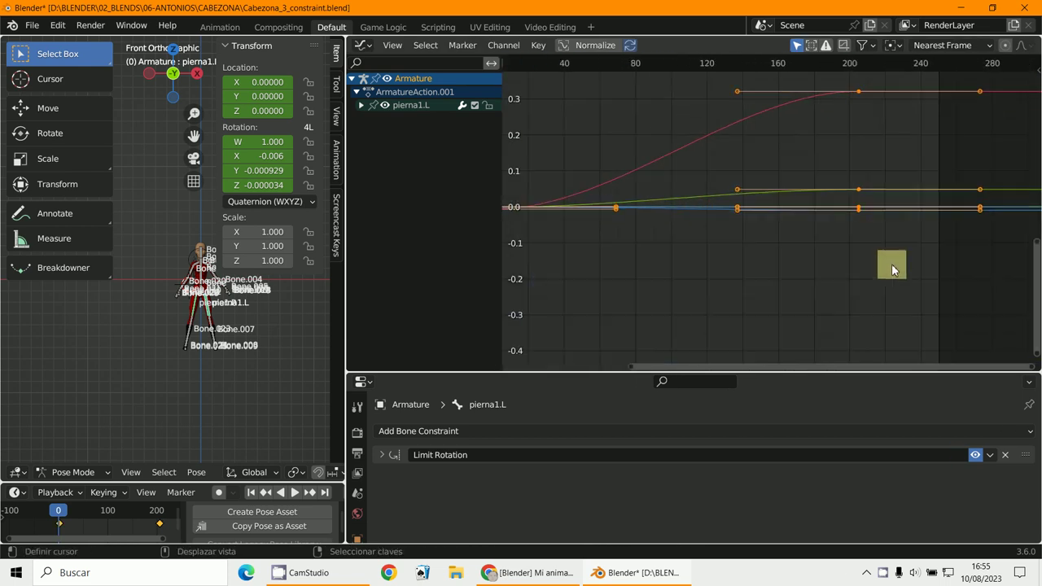
{"action": "scroll", "coordinate": [896, 219], "scroll_direction": "up", "scroll_amount": 2}
{"action": "left_click", "coordinate": [889, 204]}
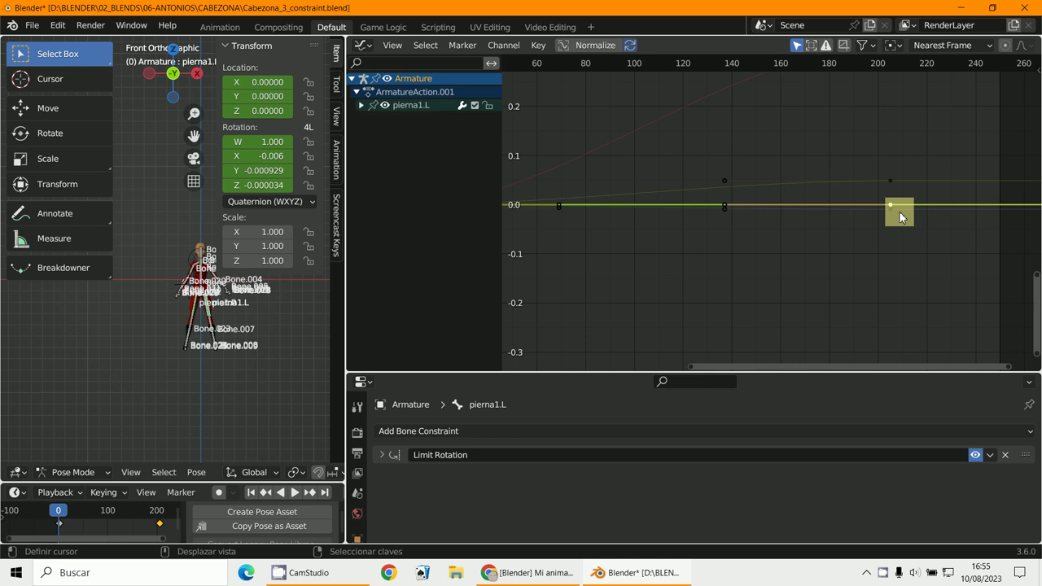
{"action": "key", "text": "g"}
{"action": "right_click", "coordinate": [901, 244]}
{"action": "key", "text": "s"}
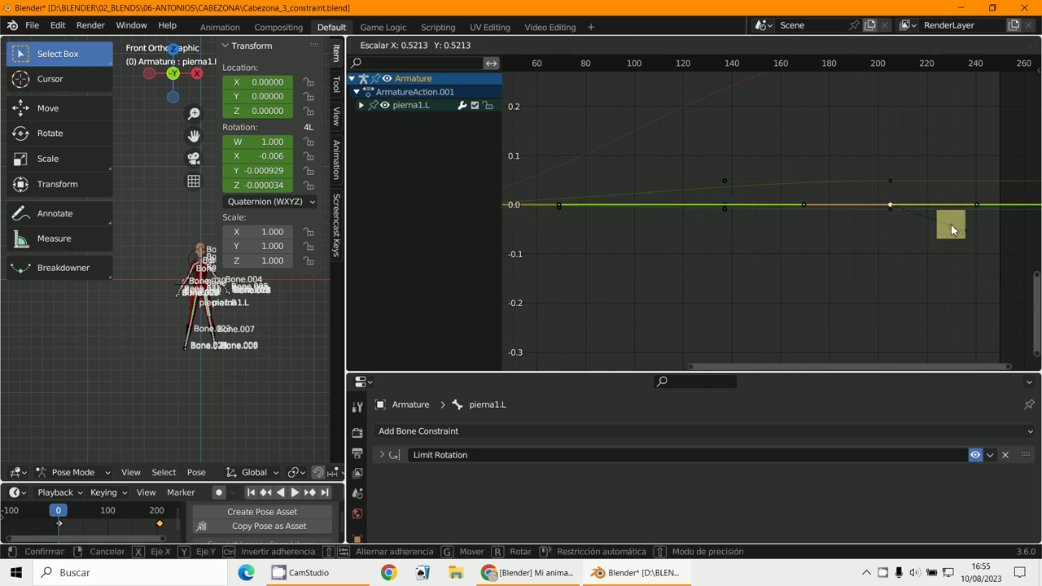
{"action": "left_click", "coordinate": [918, 216]}
{"action": "key", "text": "g"}
{"action": "left_click", "coordinate": [870, 256]}
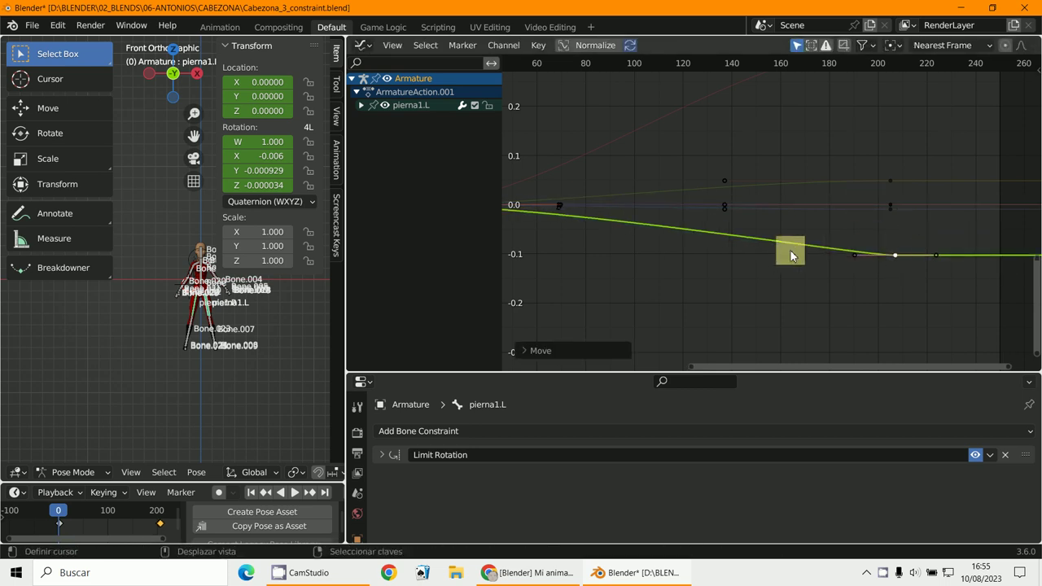
- Display the keyframe properties and set the red X Quaternion Rotation curve's keyframe at frame 205 to Linear interpolation
{"action": "scroll", "coordinate": [772, 255], "scroll_direction": "down", "scroll_amount": 12}
{"action": "key", "text": "n"}
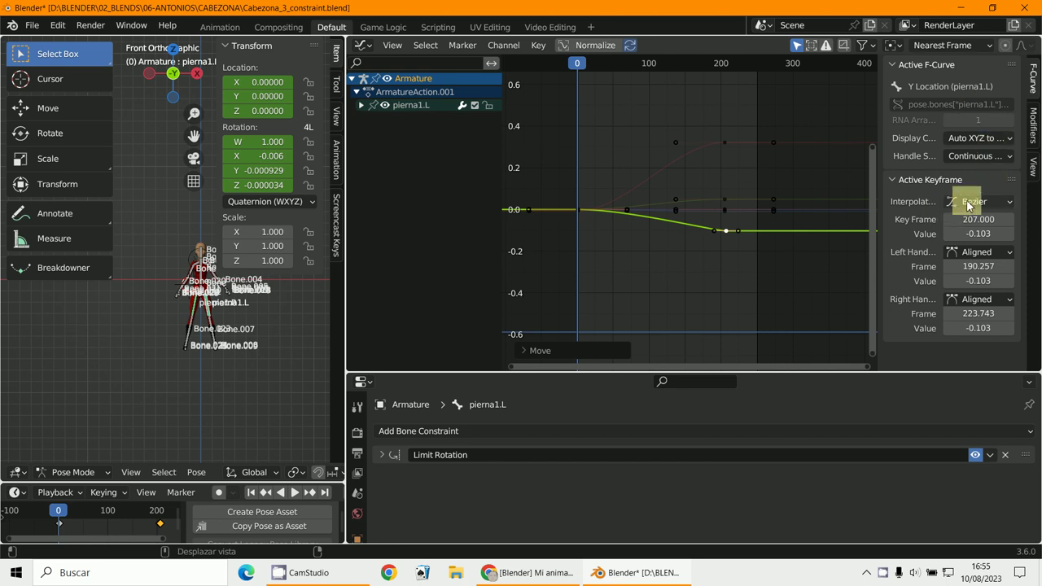
{"action": "middle_click_drag", "start_coordinate": [854, 236], "coordinate": [719, 156], "text": "ctrl"}
{"action": "left_click", "coordinate": [717, 160]}
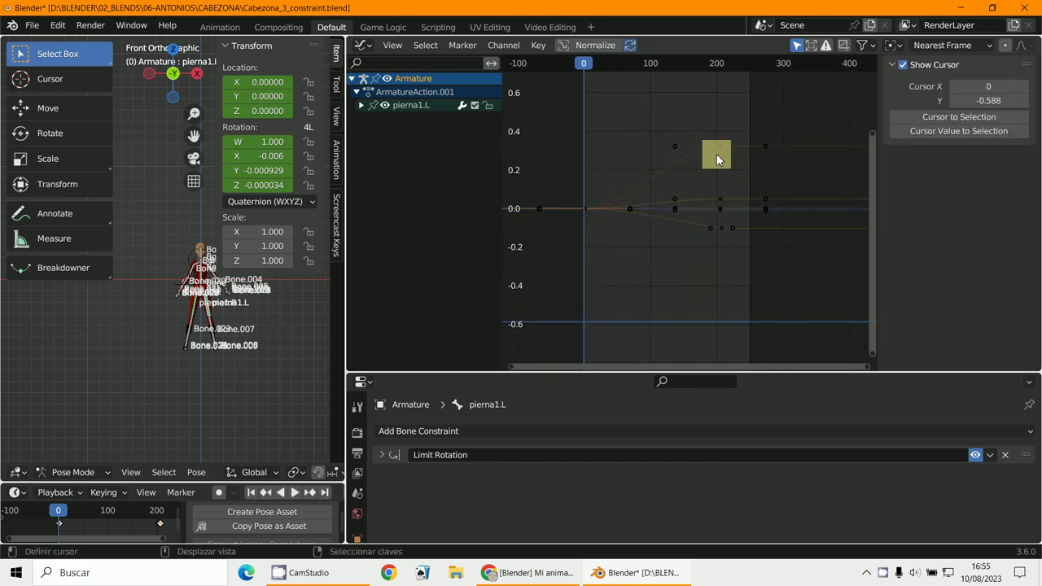
{"action": "left_click", "coordinate": [720, 148]}
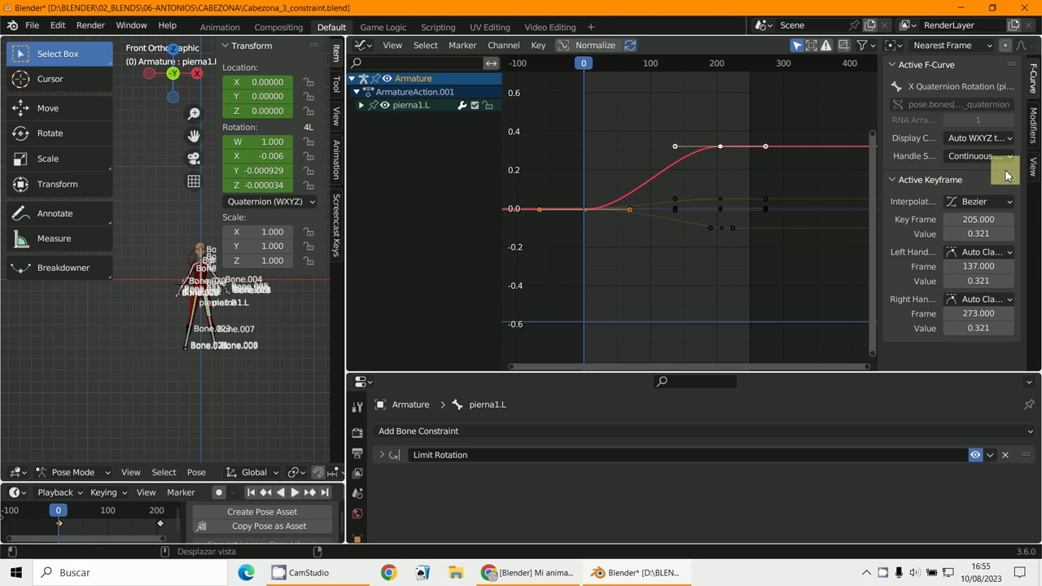
{"action": "left_click", "coordinate": [977, 201]}
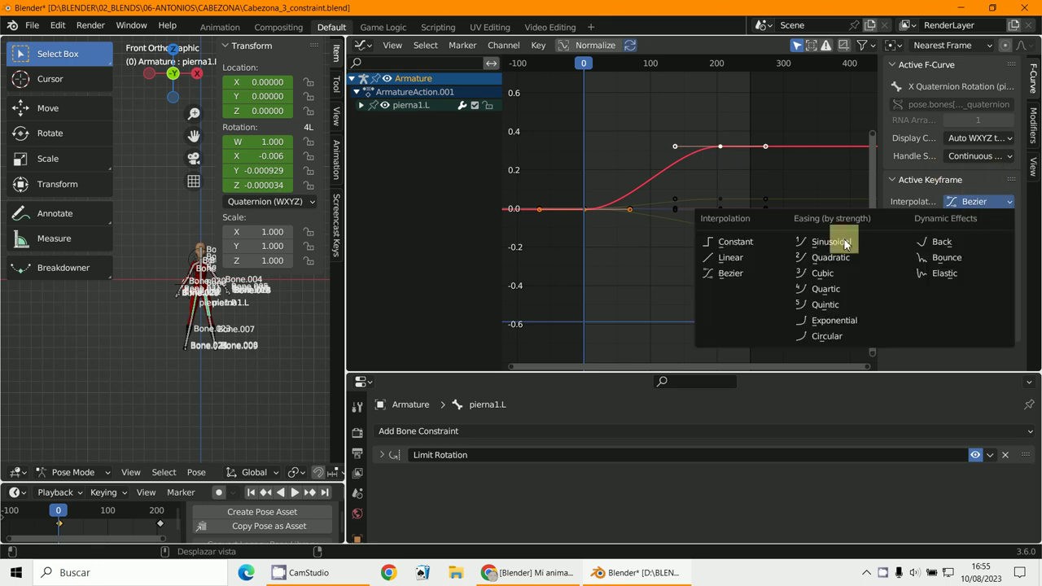
{"action": "left_click", "coordinate": [748, 258]}
- Set the Y Quaternion Rotation curve's keyframe at frame 1 to Linear interpolation
{"action": "left_click", "coordinate": [588, 210]}
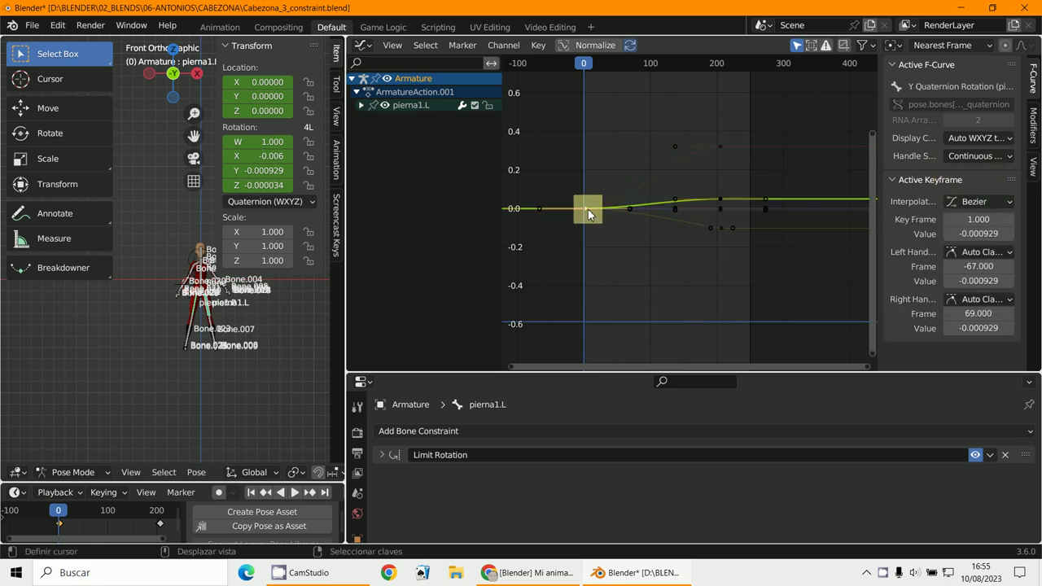
{"action": "left_click", "coordinate": [978, 201]}
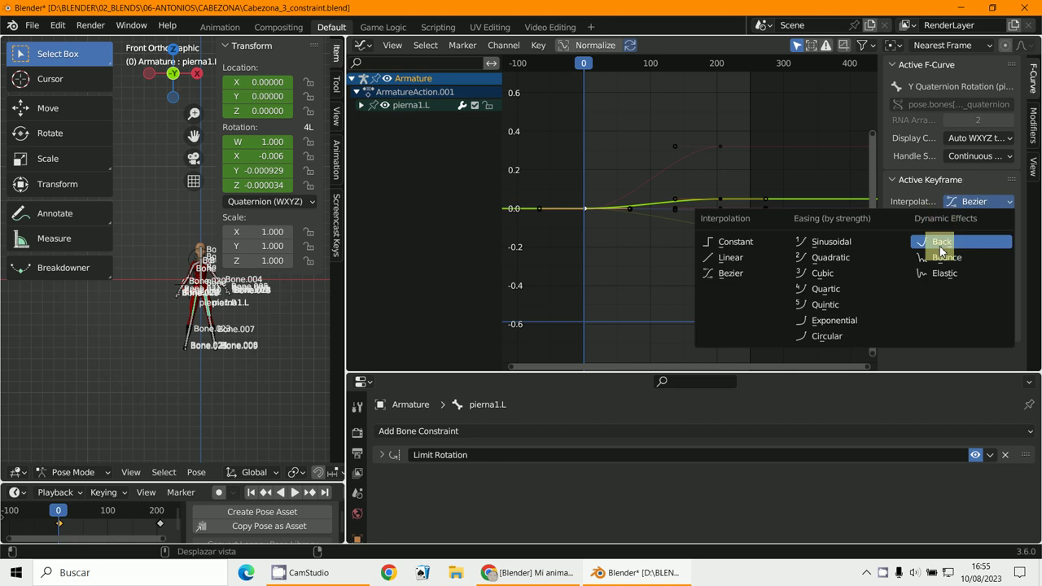
{"action": "left_click", "coordinate": [749, 257]}
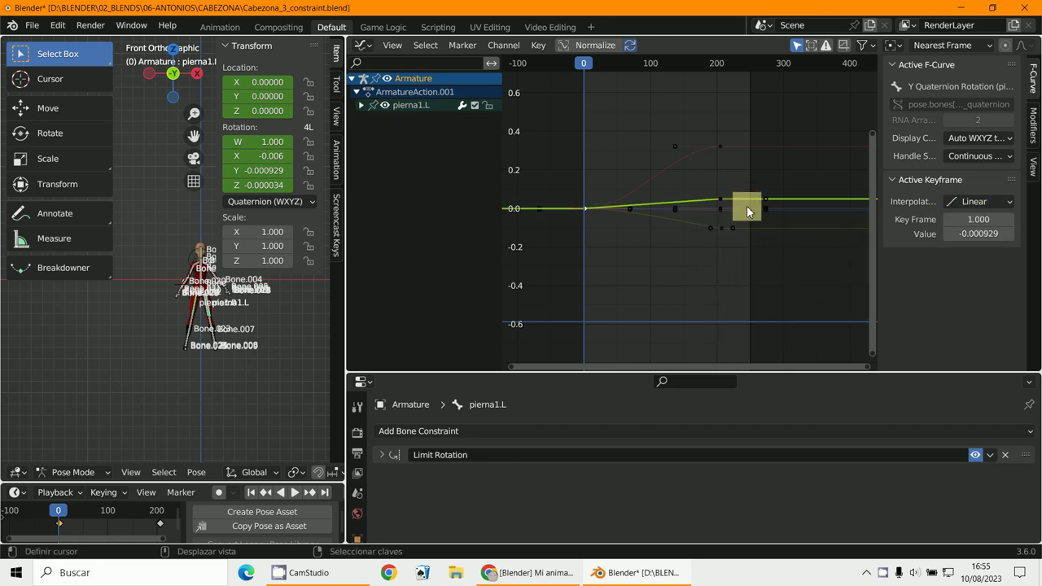
- Isolate the red X Quaternion Rotation curve and set its keyframe at frame 1 to Linear interpolation
{"action": "key", "text": "a"}
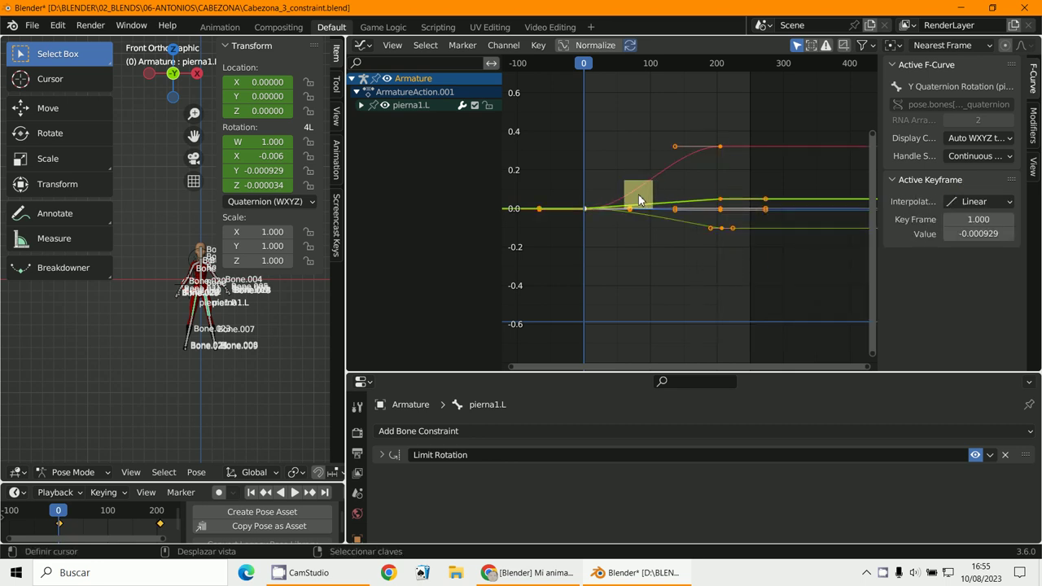
{"action": "left_click", "coordinate": [596, 206]}
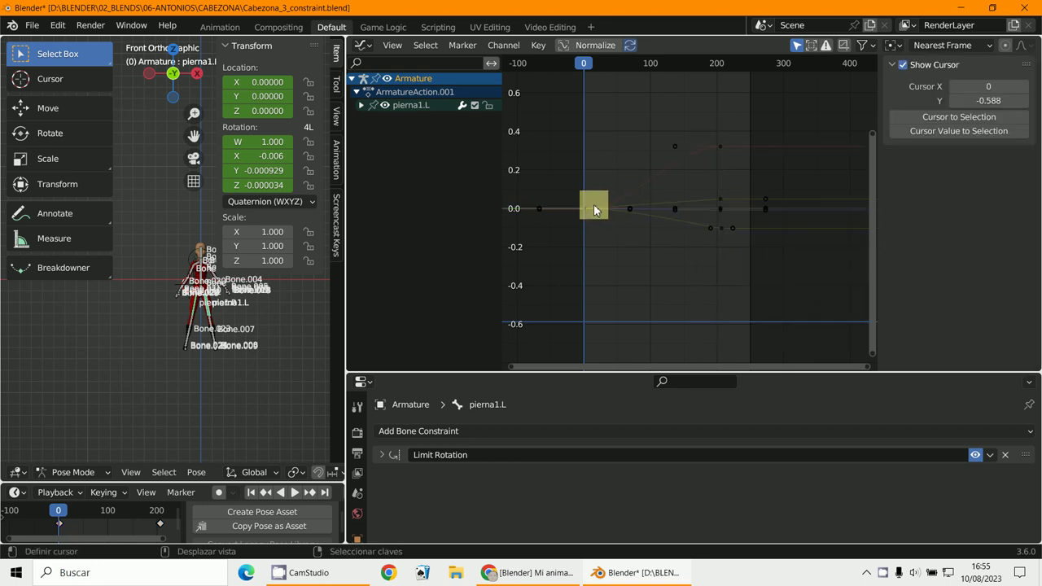
{"action": "left_click", "coordinate": [717, 147]}
{"action": "scroll", "coordinate": [631, 230], "scroll_direction": "up", "scroll_amount": 8}
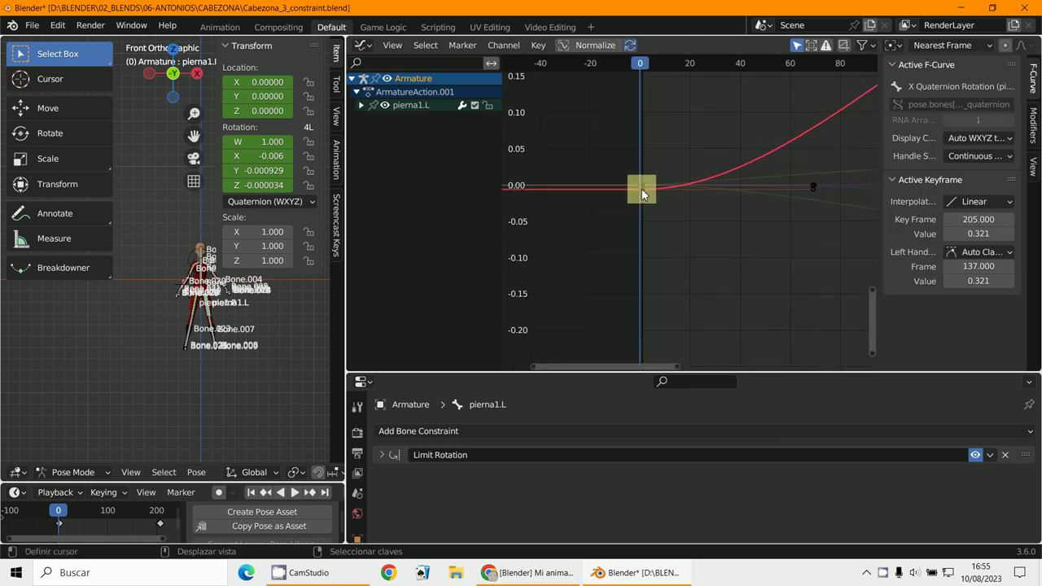
{"action": "left_click", "coordinate": [641, 188]}
{"action": "left_click", "coordinate": [981, 200]}
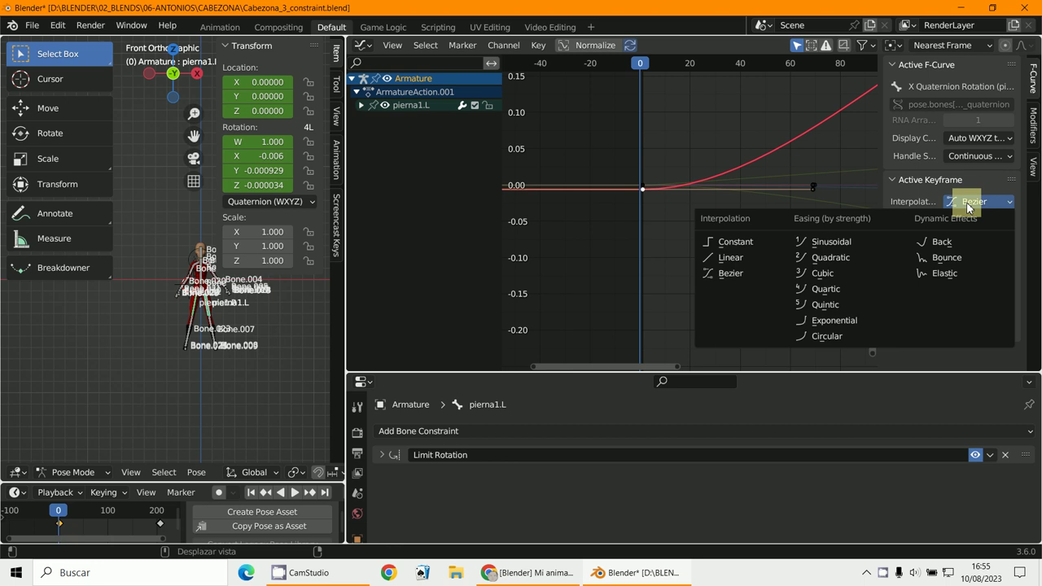
{"action": "left_click", "coordinate": [747, 262]}
{"action": "scroll", "coordinate": [749, 264], "scroll_direction": "down", "scroll_amount": 5}
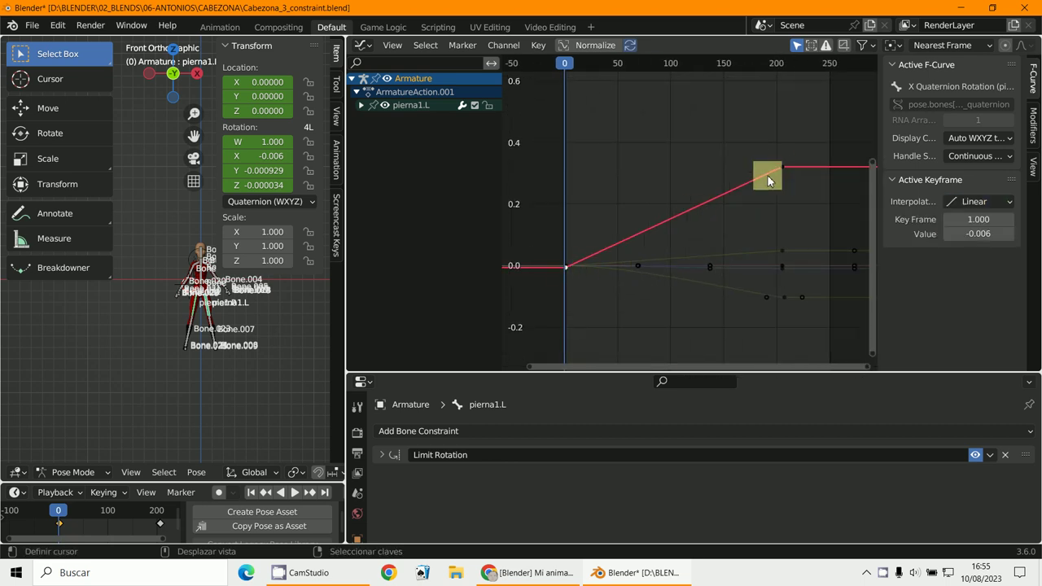
- Select the green Y Location curve's keyframe at frame 207 and open its interpolation options
{"action": "left_click", "coordinate": [785, 298]}
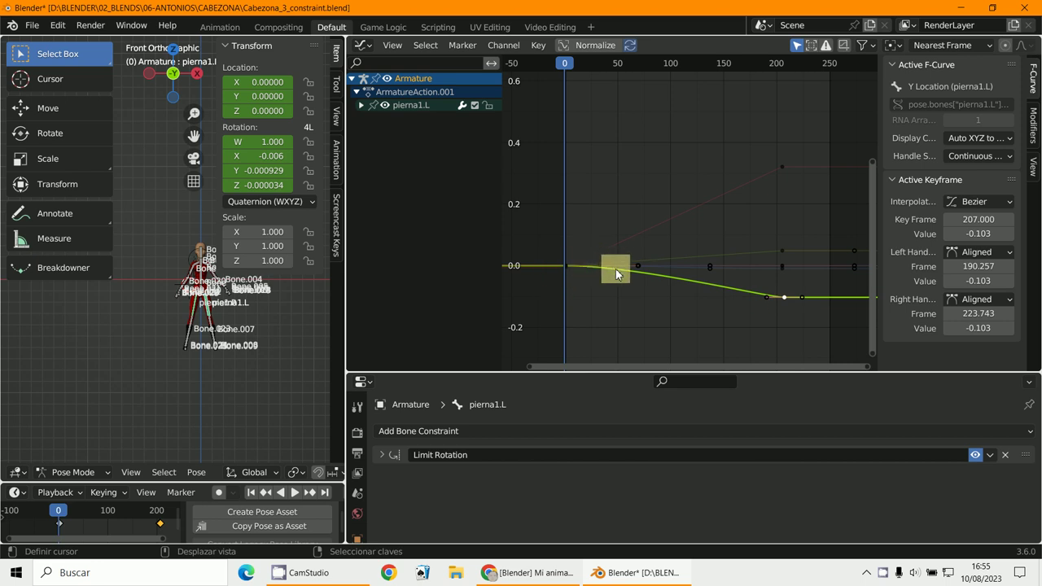
{"action": "scroll", "coordinate": [756, 312], "scroll_direction": "down", "scroll_amount": 4}
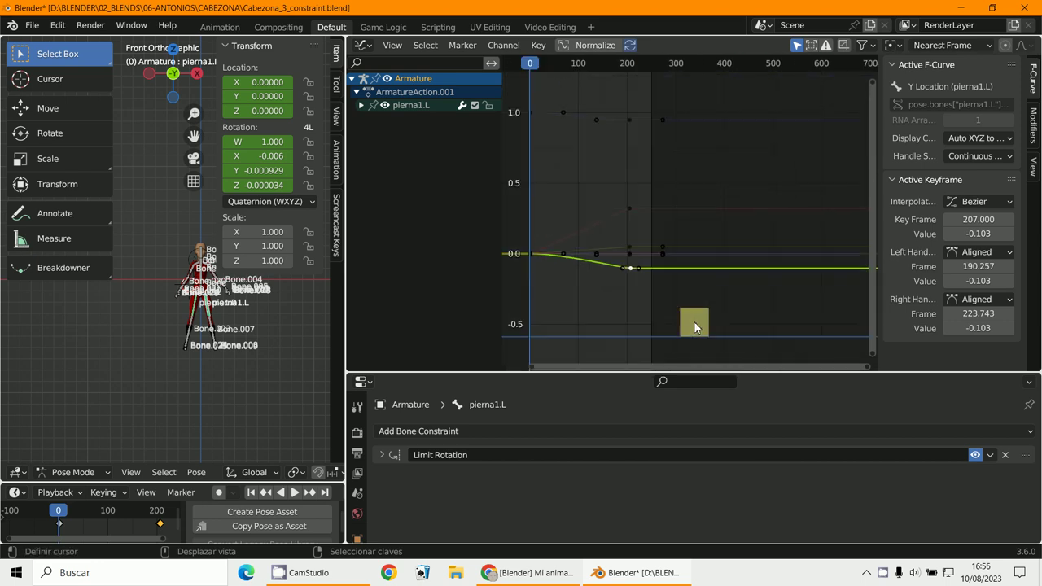
{"action": "middle_click_drag", "start_coordinate": [702, 273], "coordinate": [788, 290]}
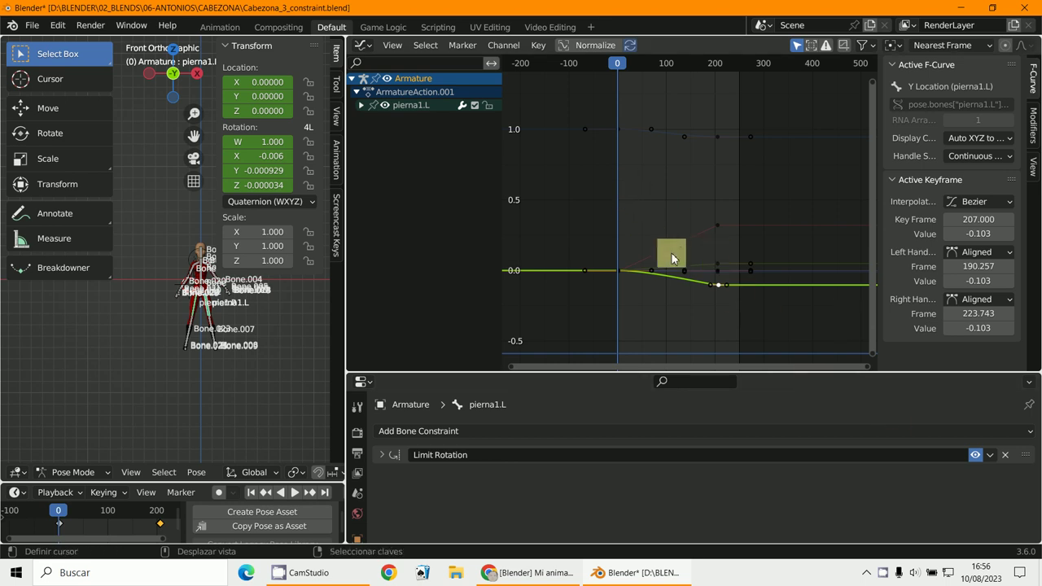
{"action": "left_click", "coordinate": [973, 201]}
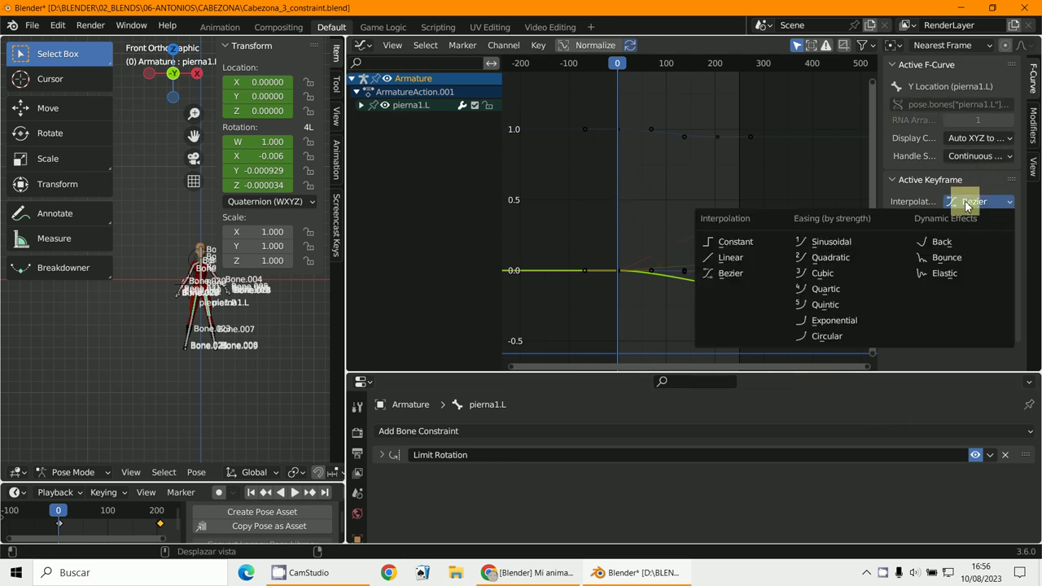